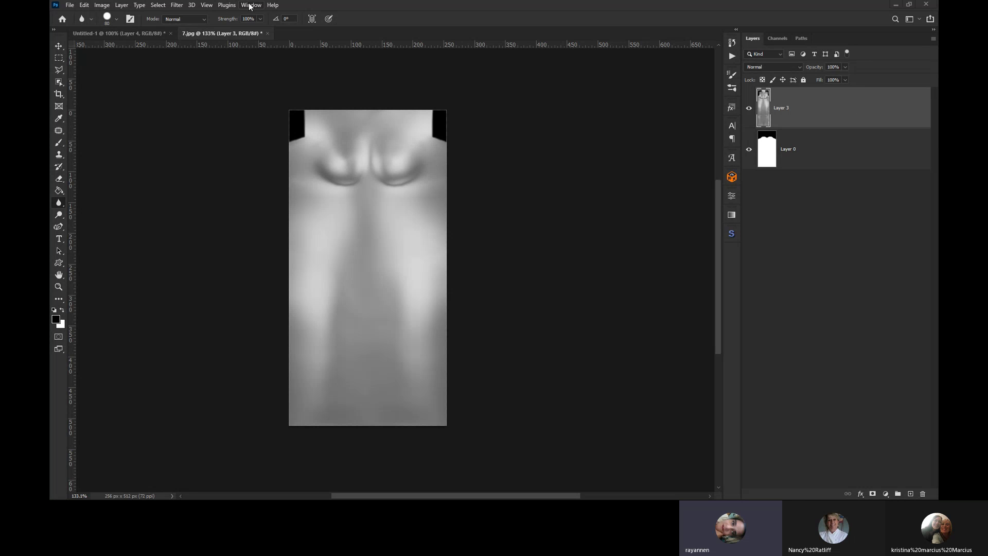
Step: Apply Levels to the shadow map with input 87 / 0.78 / 211 and output black 15
left_click(102, 6)
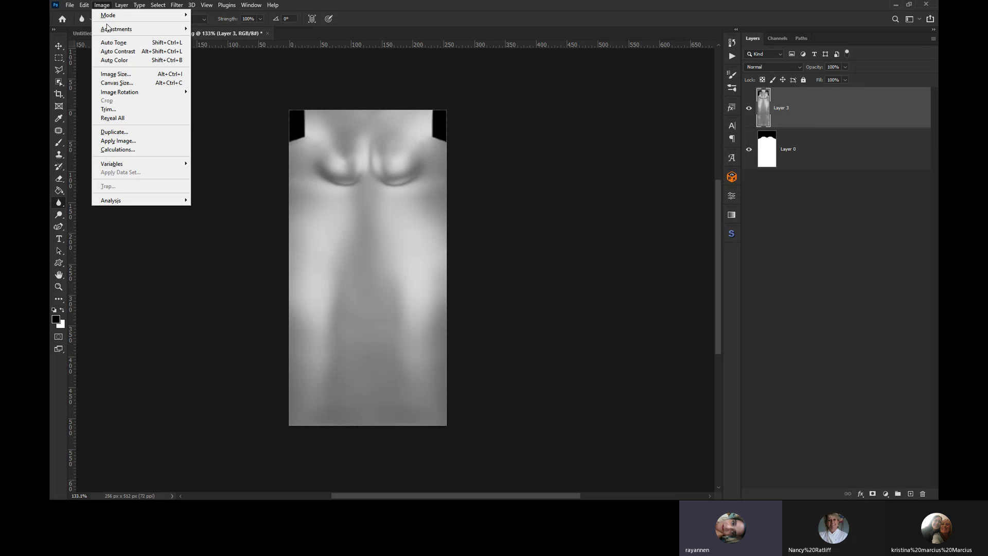
mouse_move(129, 27)
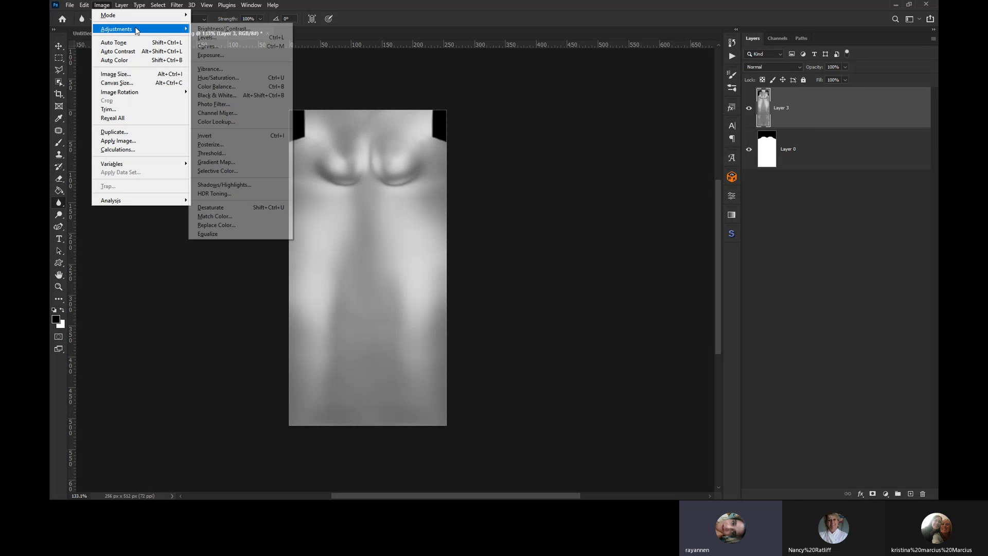
left_click(221, 37)
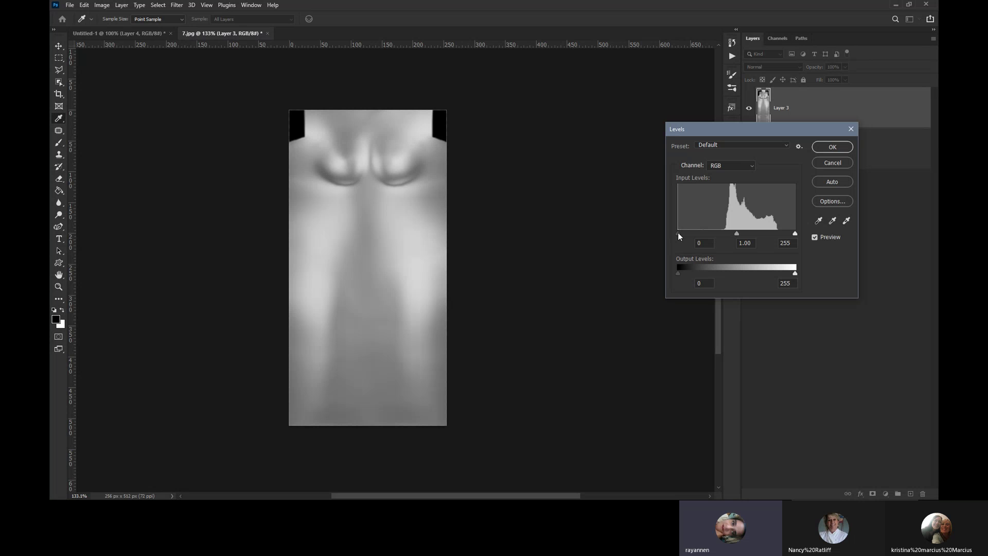
left_click_drag(678, 233, 711, 234)
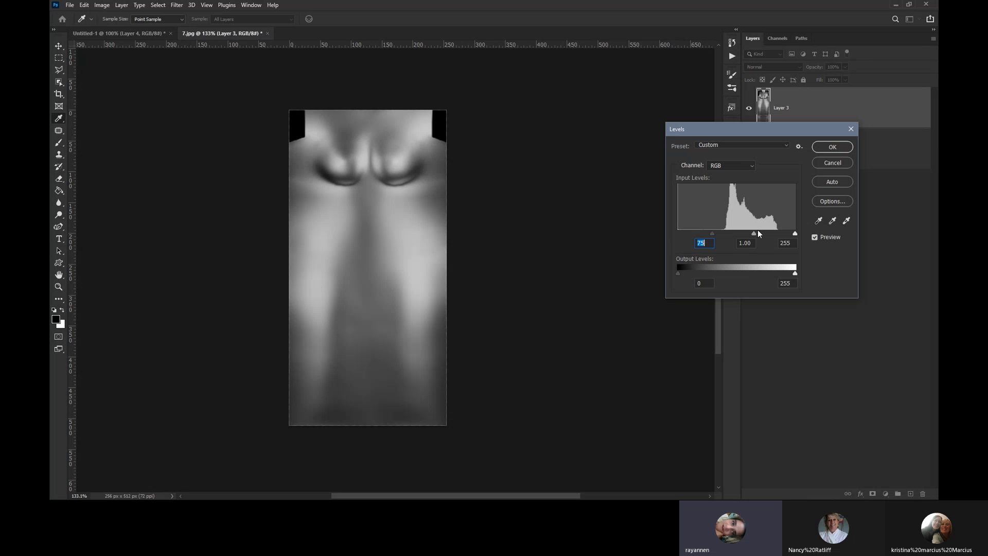
left_click_drag(753, 233, 774, 233)
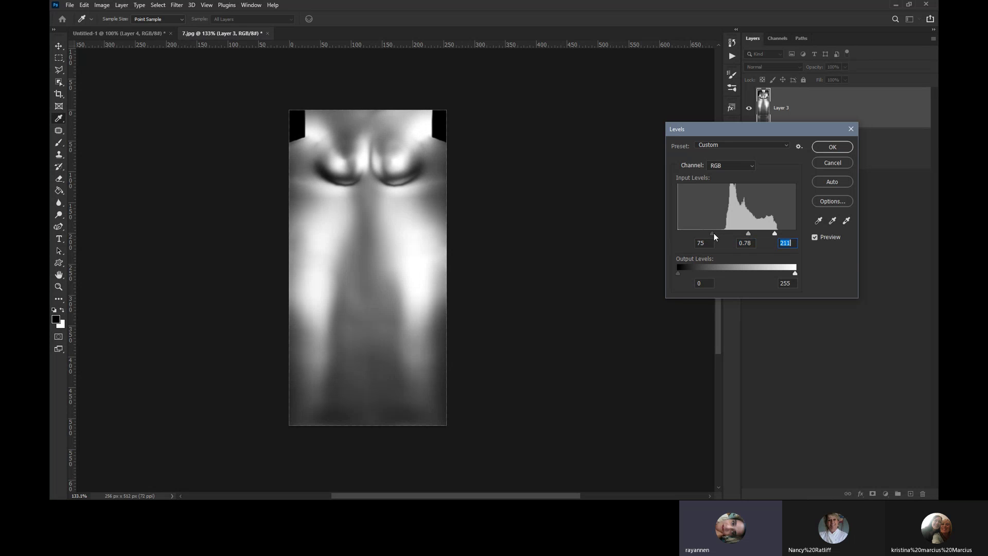
left_click_drag(715, 232, 717, 233)
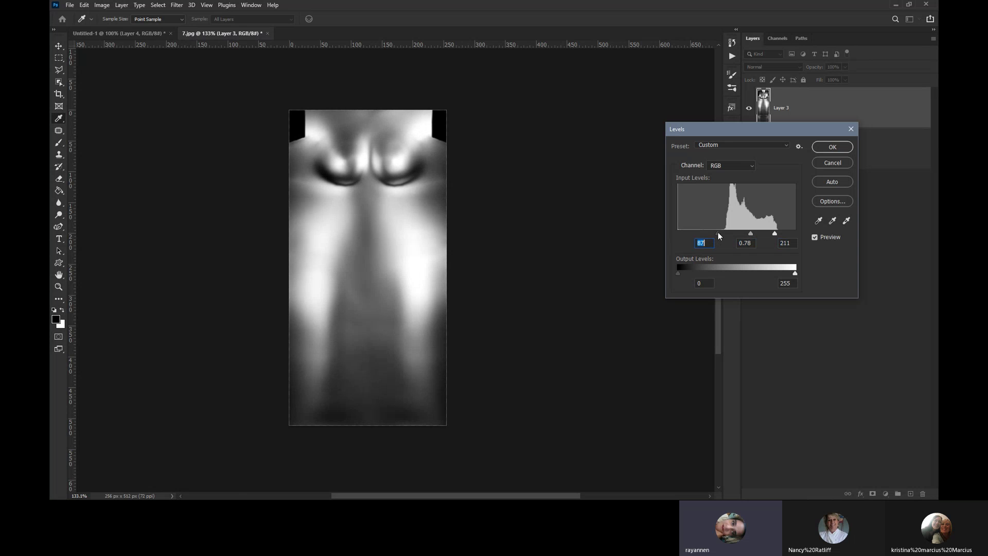
left_click_drag(678, 274, 685, 273)
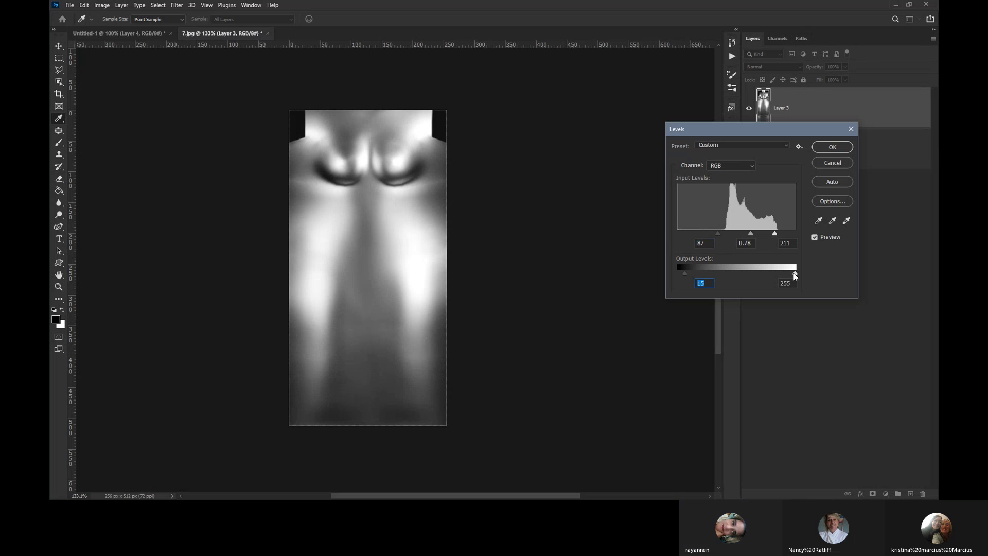
mouse_move(796, 273)
left_mouse_down()
mouse_move(779, 273)
mouse_move(806, 273)
left_mouse_up()
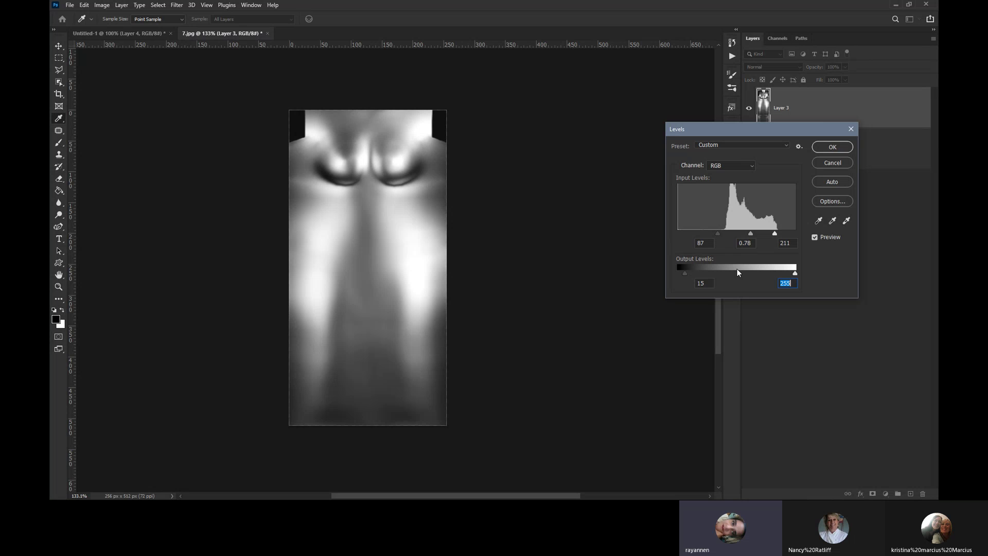
Step: Commit the Levels and pick dusty pink #813b4b as the foreground colour
left_click(827, 148)
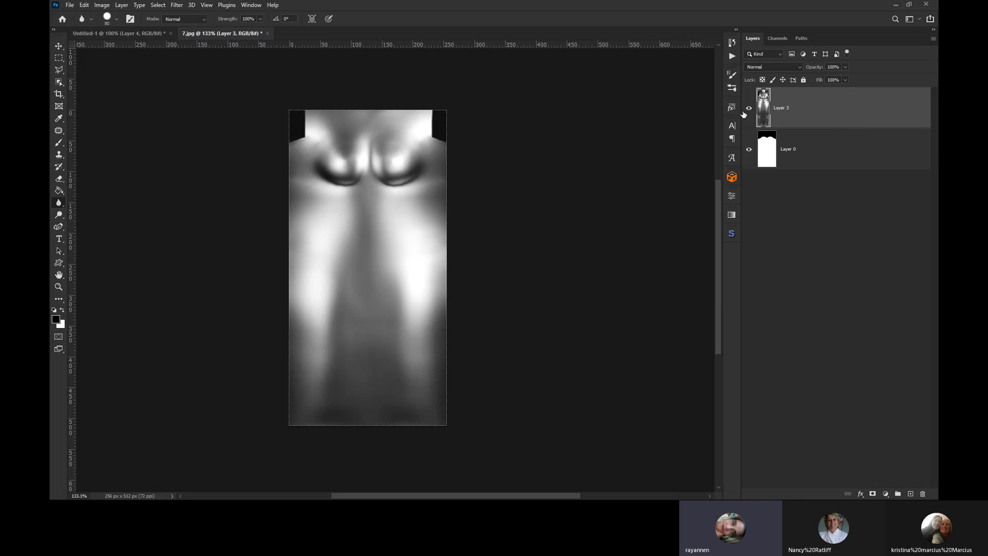
left_click(57, 320)
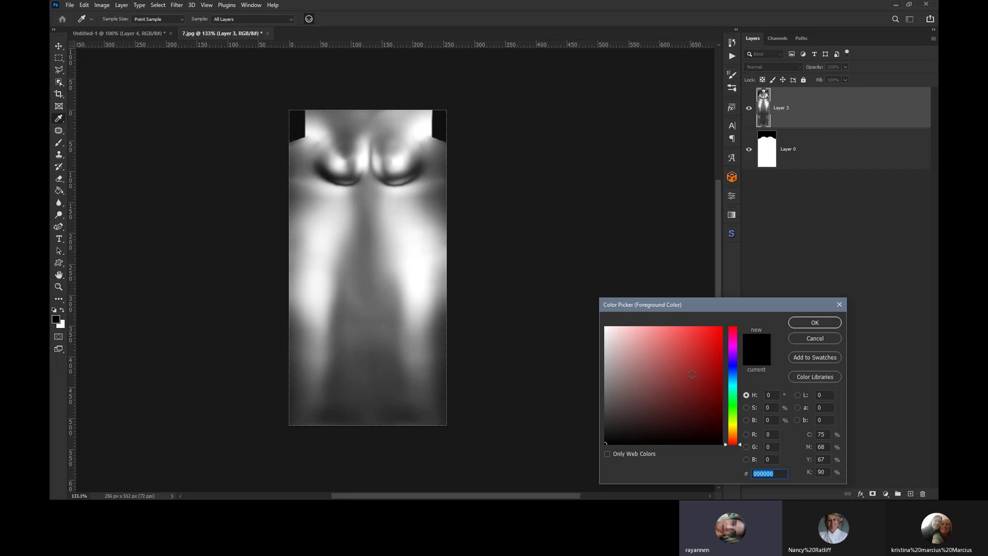
left_click(734, 334)
left_click_drag(735, 335, 735, 332)
left_click(674, 392)
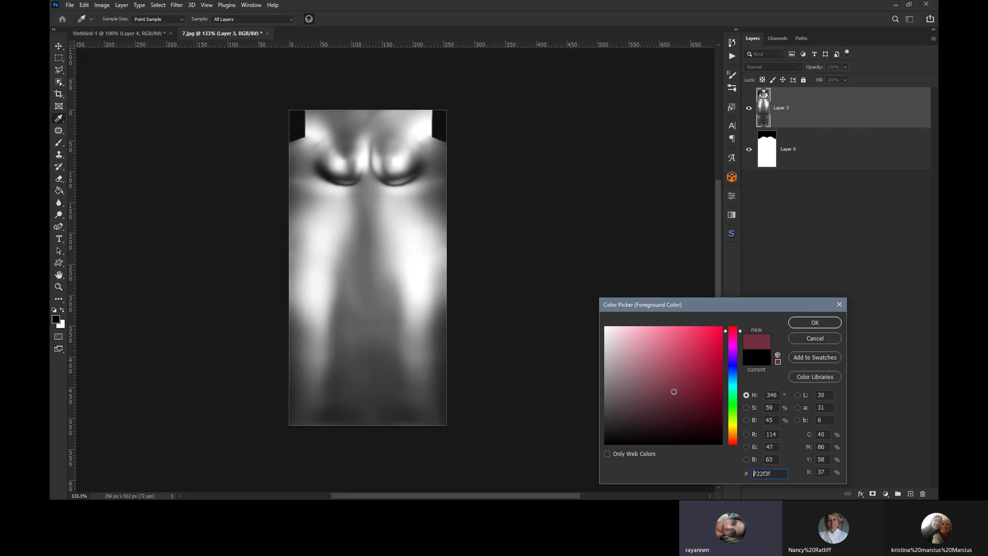
left_click(675, 384)
left_click(670, 397)
left_click(669, 385)
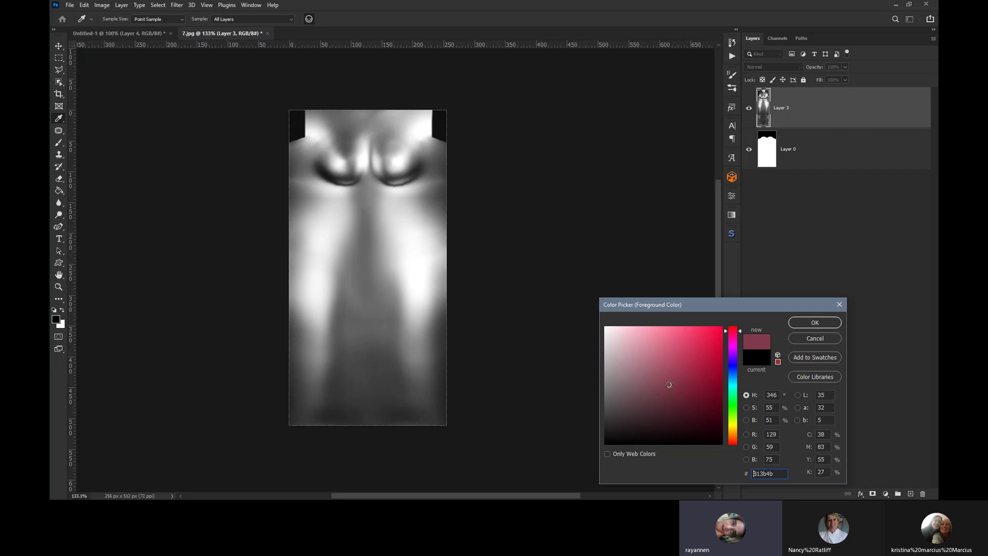
Step: Add Layer 4 above Layer 3 and fill it with #813b4b
left_click(820, 325)
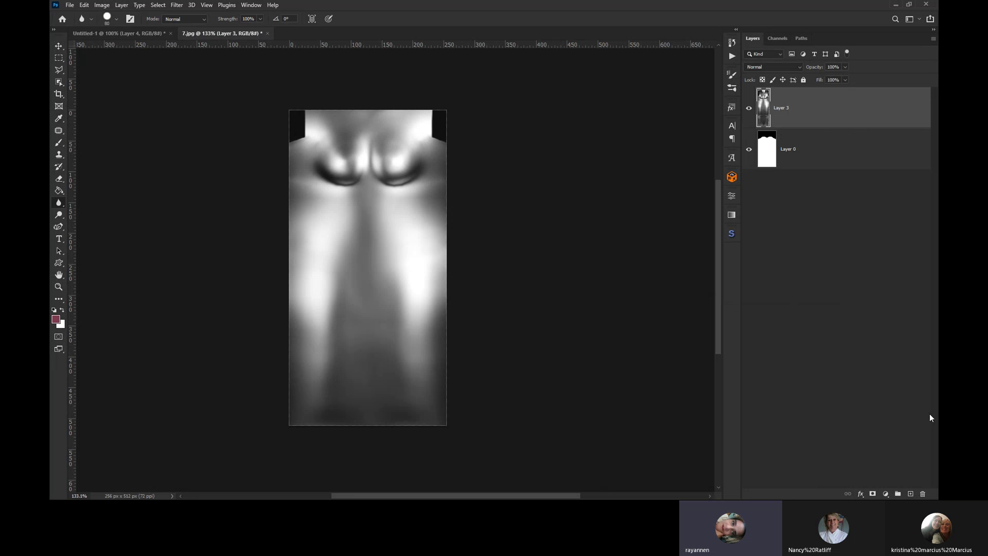
left_click(911, 494)
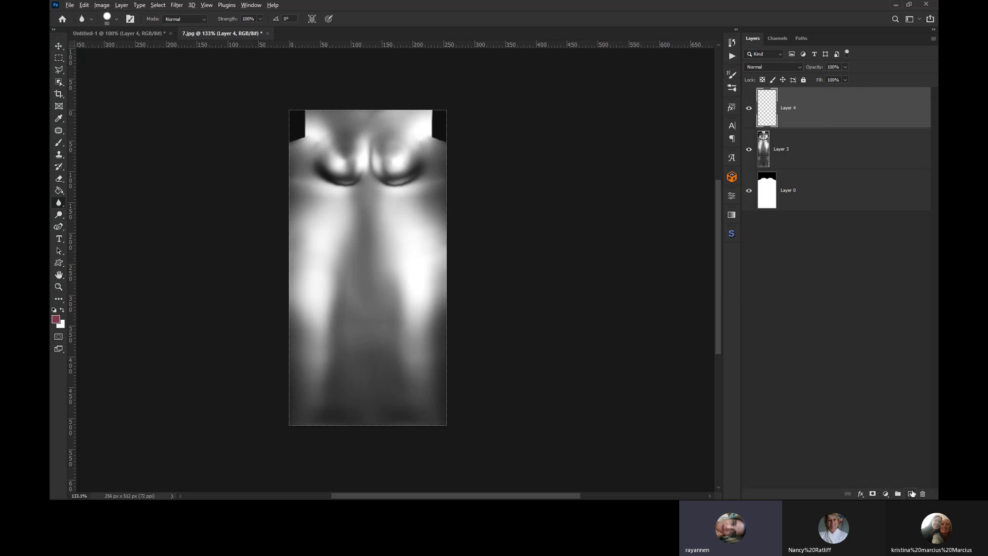
key("alt+BackSpace")
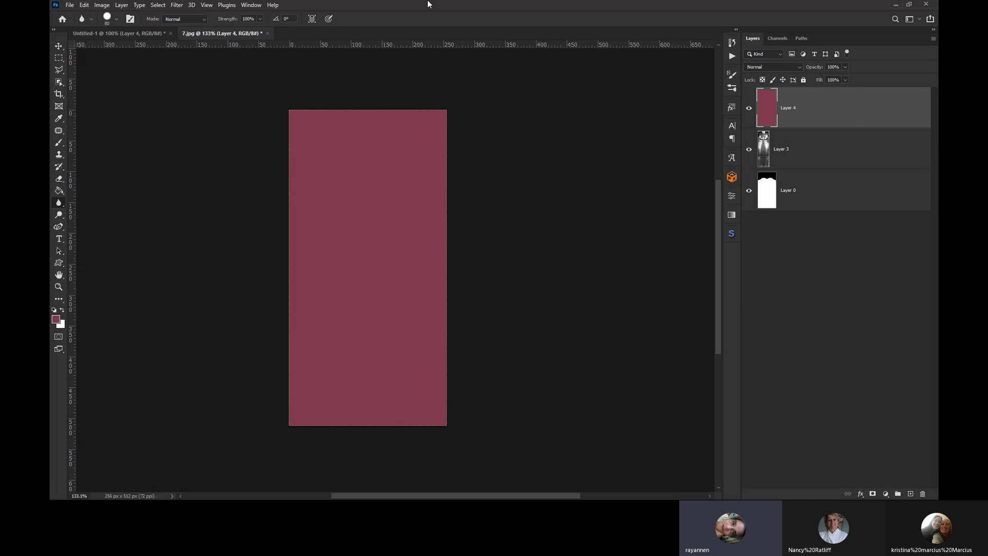
Step: Apply Field Blur Grain noise to Layer 4 at 100% amount and 20% size
left_click(177, 5)
mouse_move(196, 140)
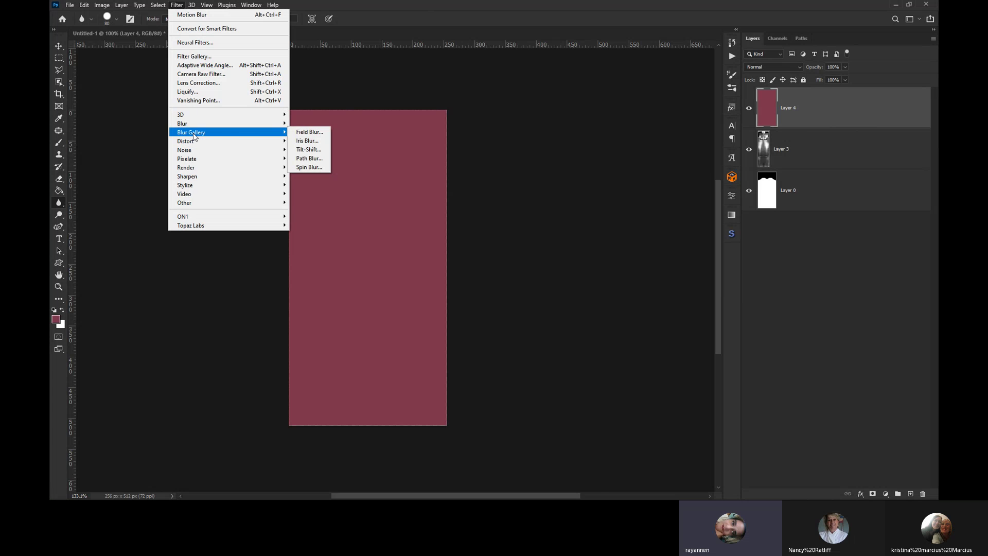
left_click(310, 131)
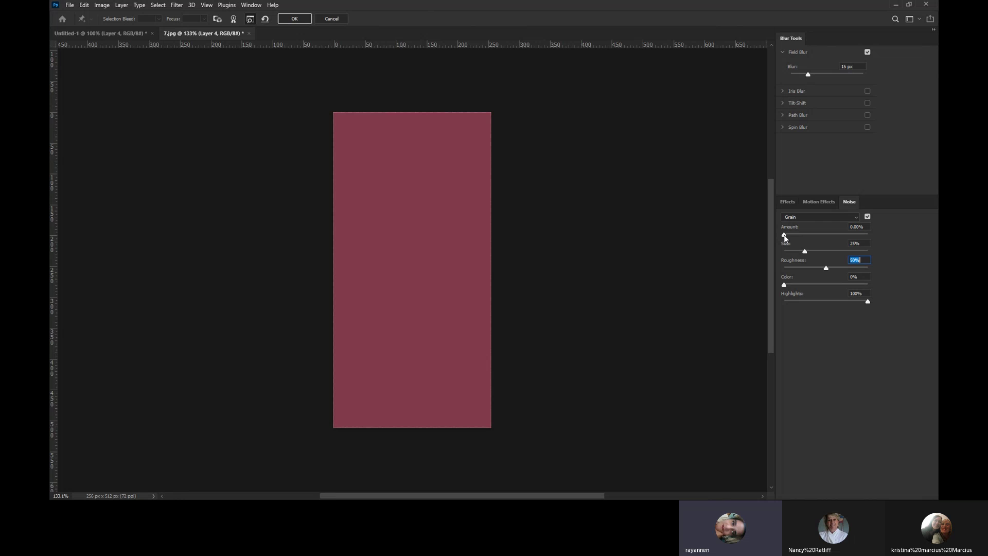
left_click(817, 218)
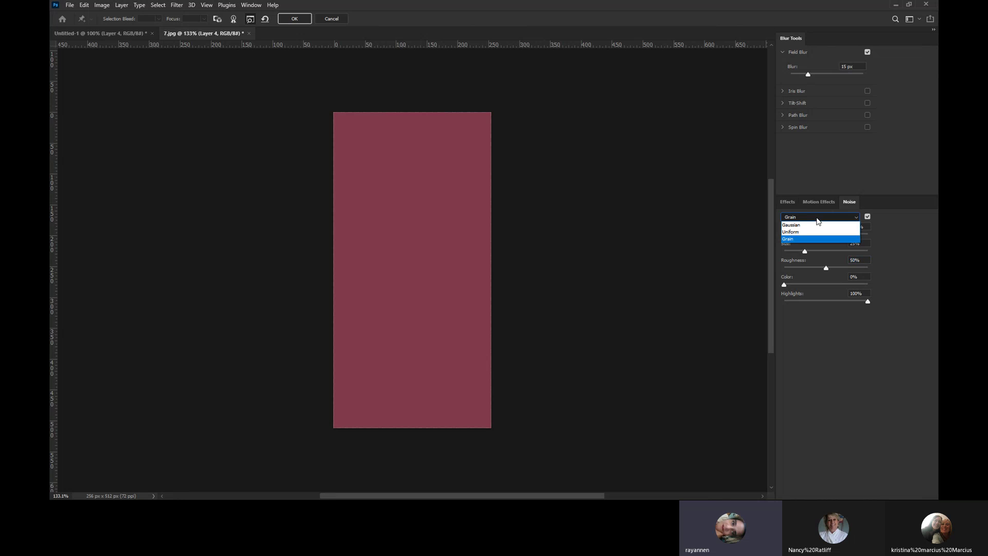
left_click(805, 228)
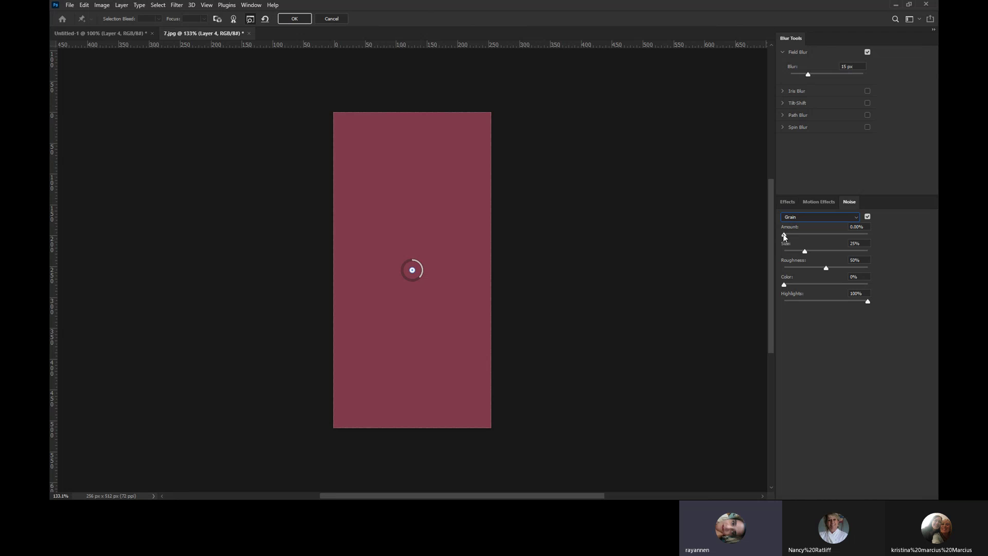
left_click_drag(785, 236, 826, 235)
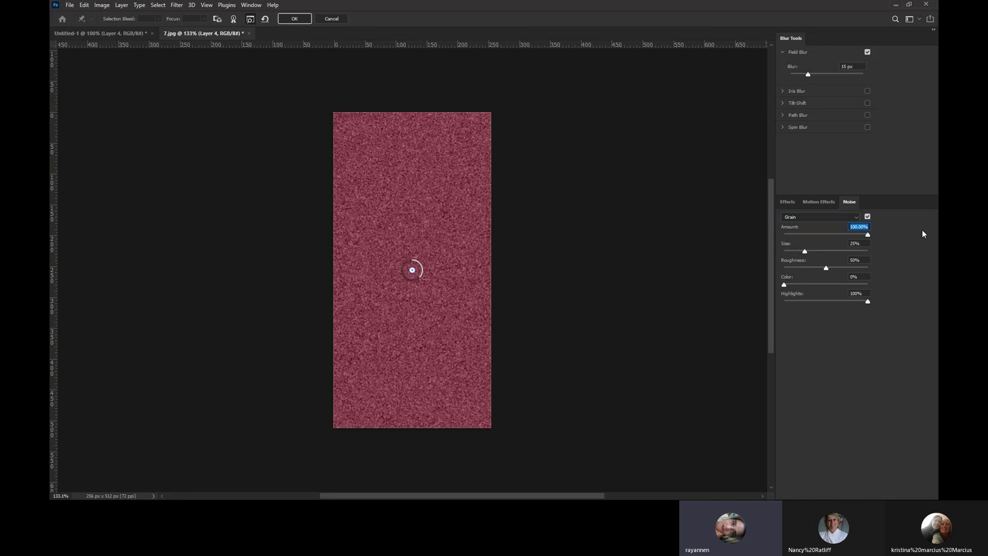
left_click(801, 251)
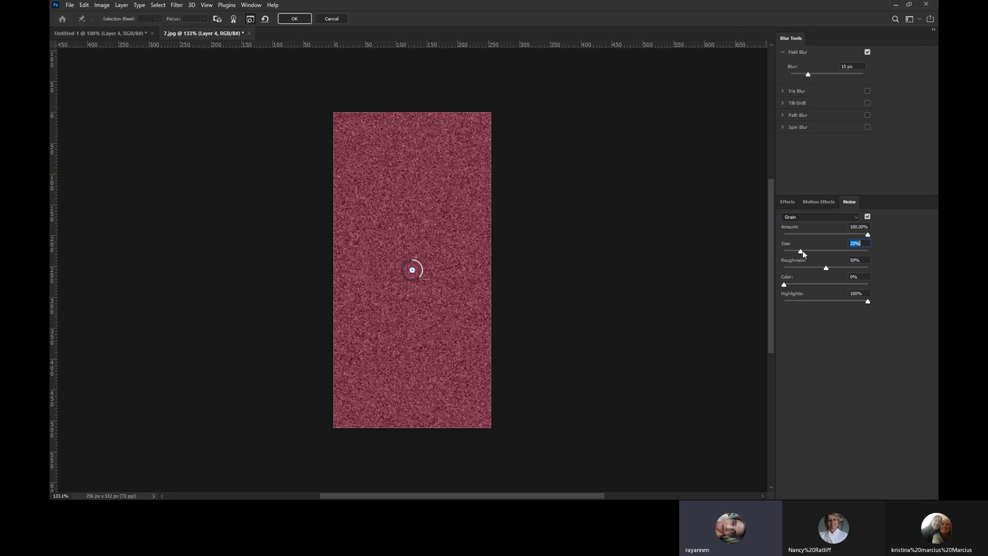
left_click(823, 268)
left_click(295, 19)
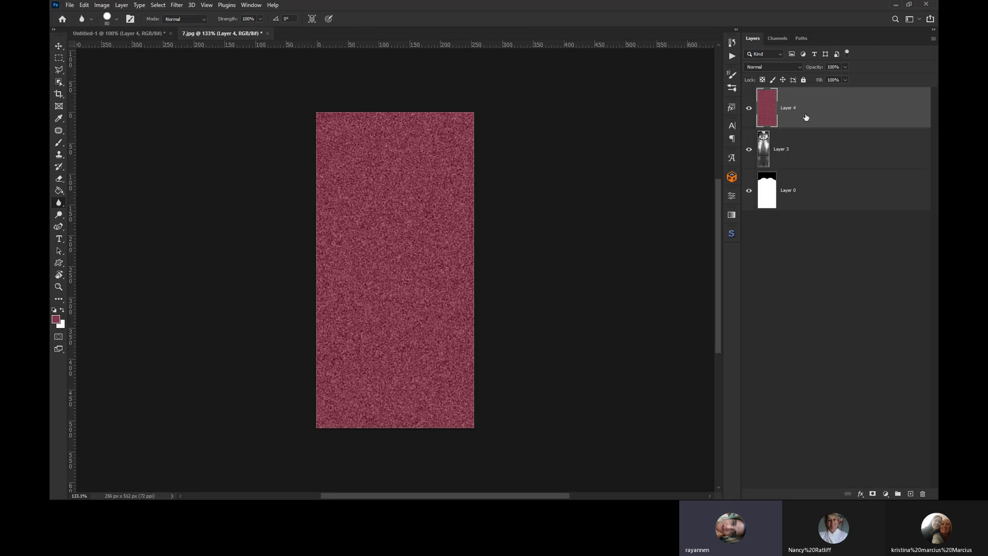
Step: Set Layer 4 to Multiply and its duplicate, Layer 4 copy, to Color Dodge
key("ctrl+1")
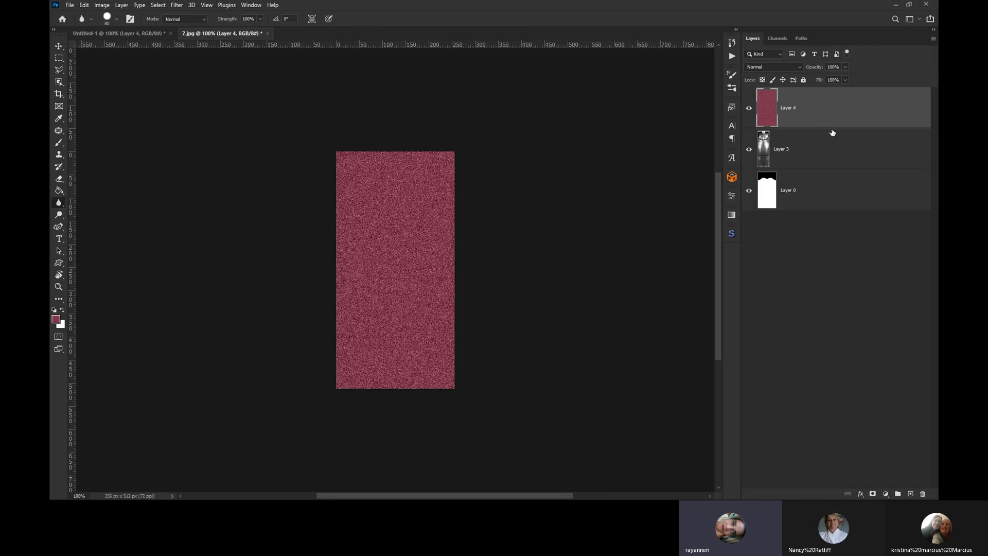
left_click(773, 65)
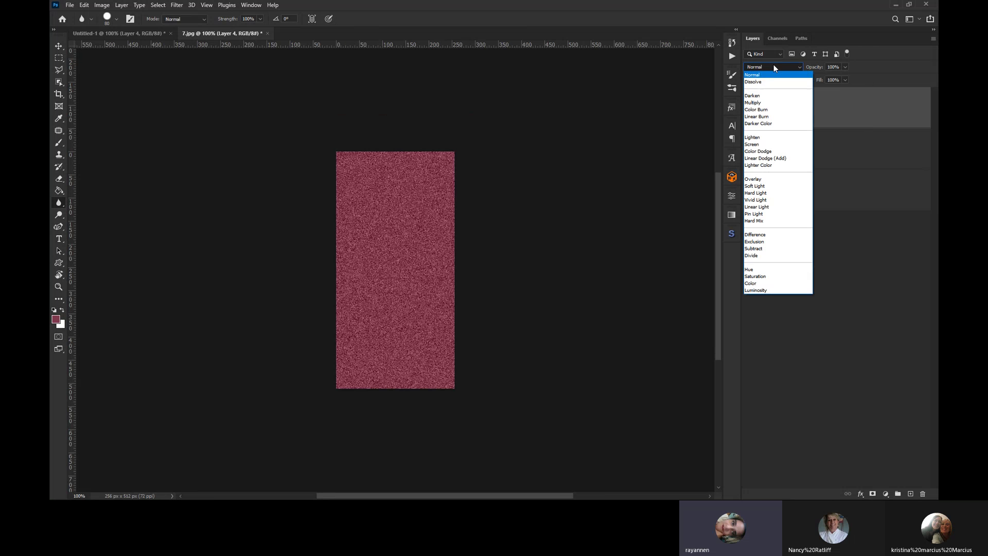
left_click(763, 103)
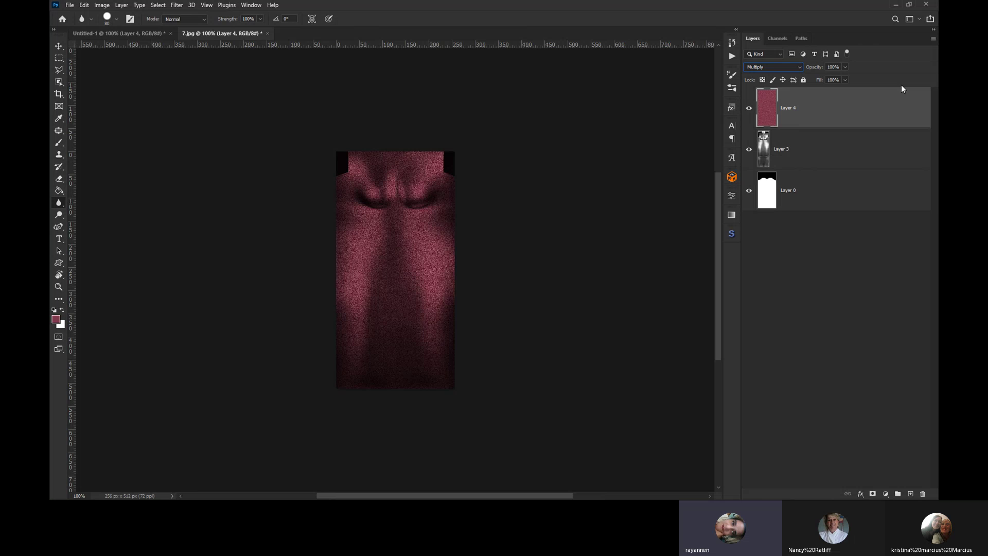
key("ctrl+j")
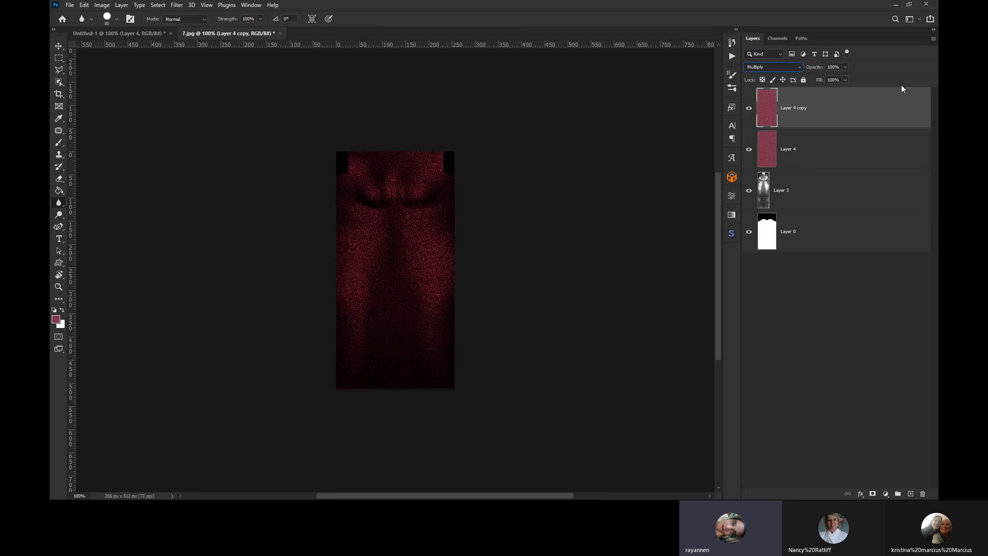
left_click(770, 67)
left_click(771, 150)
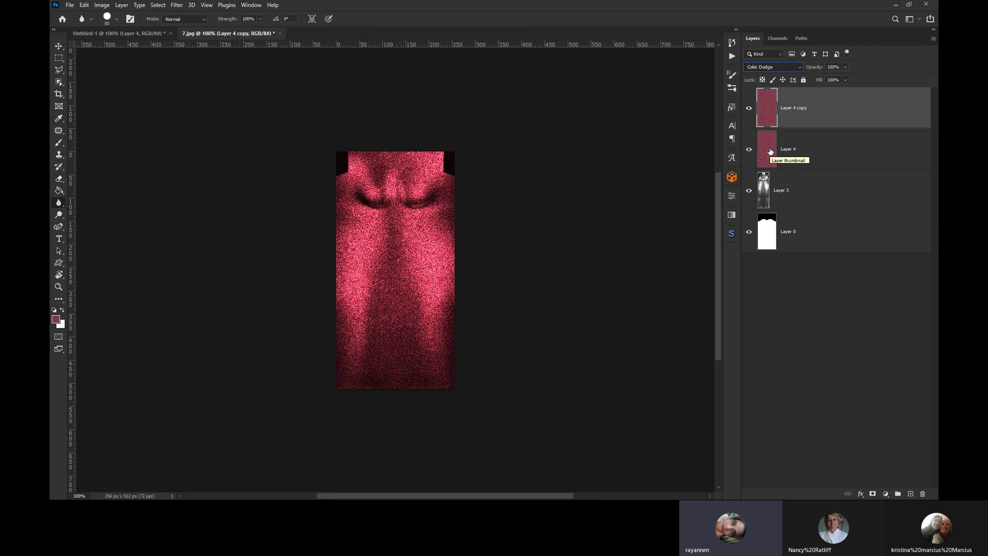
Step: Duplicate again and set Layer 4 copy 2 to Color Dodge after trying Hue
key("ctrl+j")
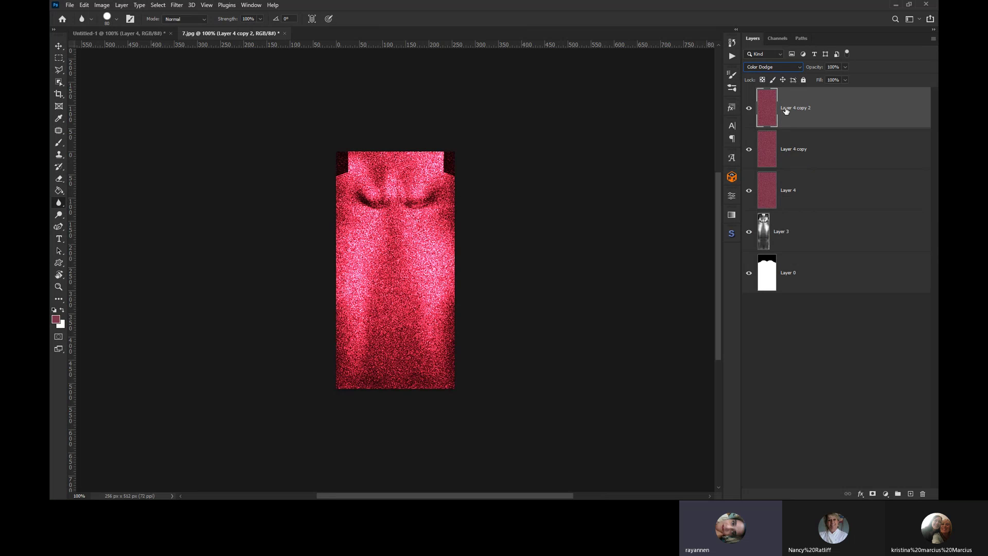
left_click(790, 67)
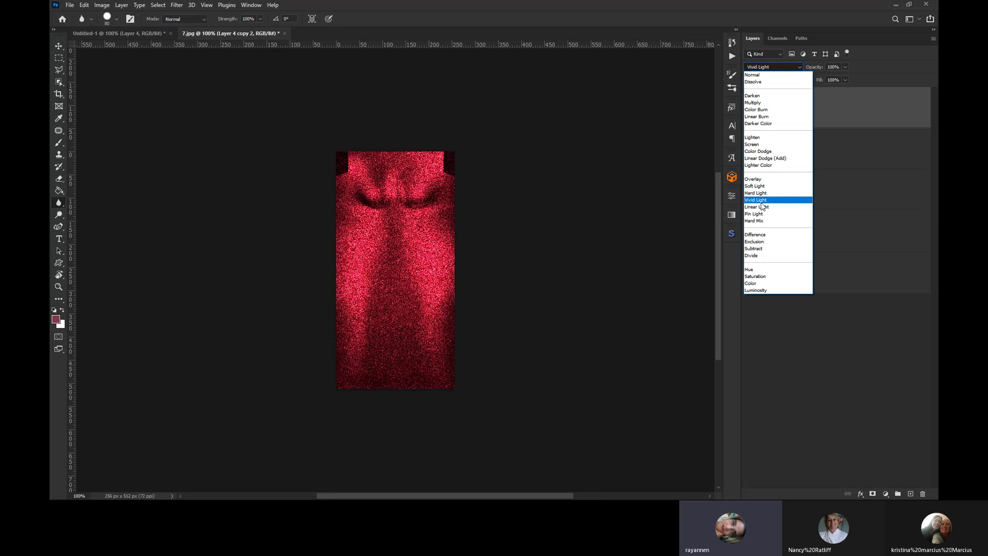
left_click(755, 272)
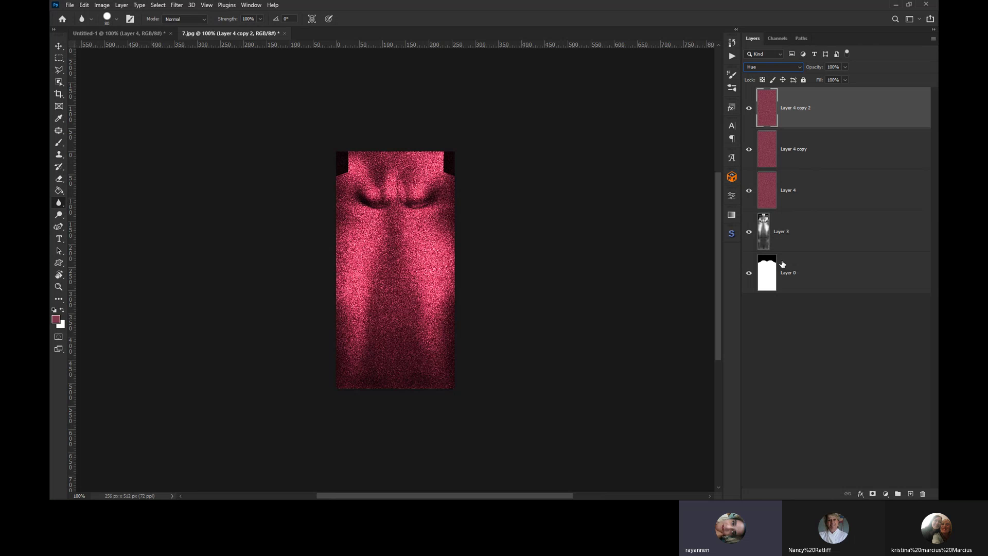
left_click(750, 109)
left_click(750, 109)
left_click(798, 67)
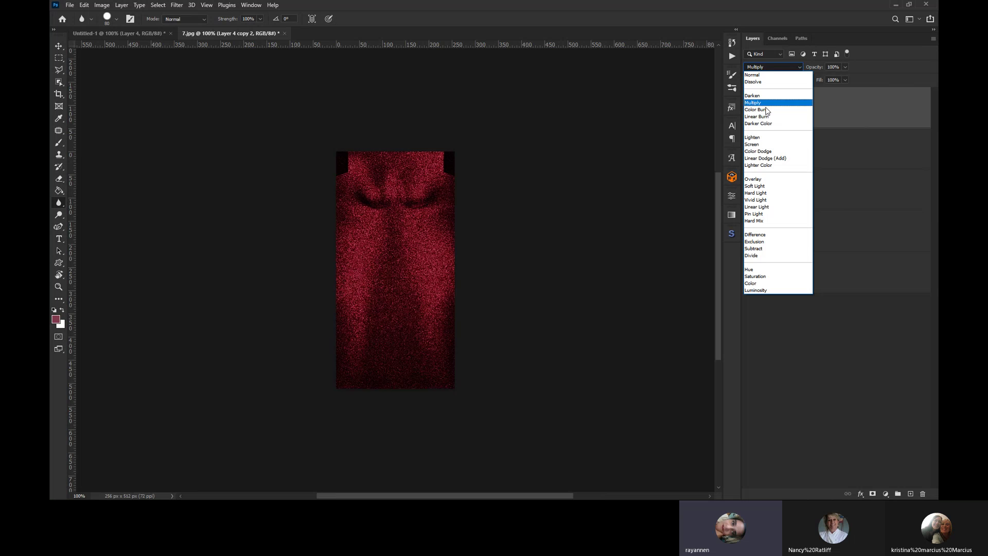
left_click(774, 151)
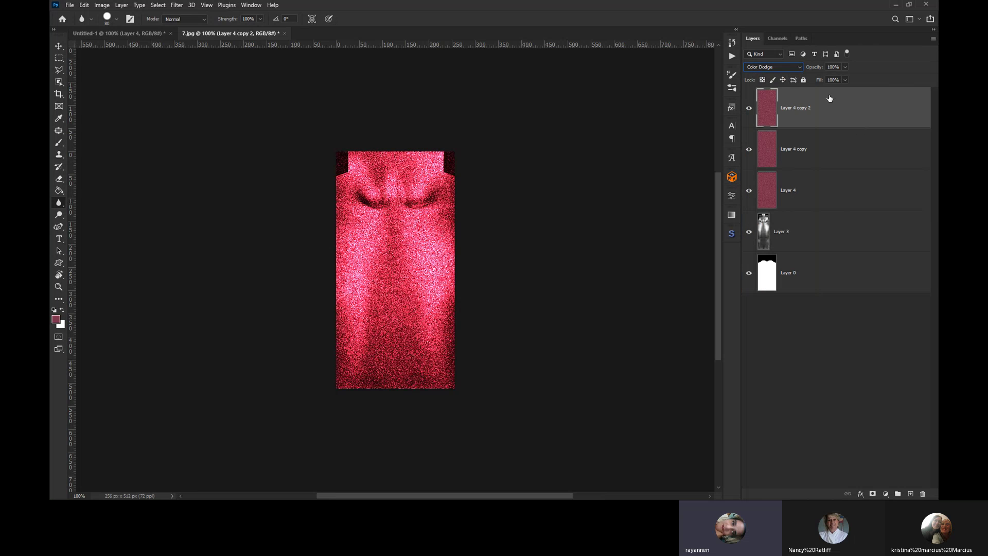
Step: Set Layer 4 copy 2's Blend If: This Layer 97 to 253, Underlying Layer split at 38/126
double_click(854, 107)
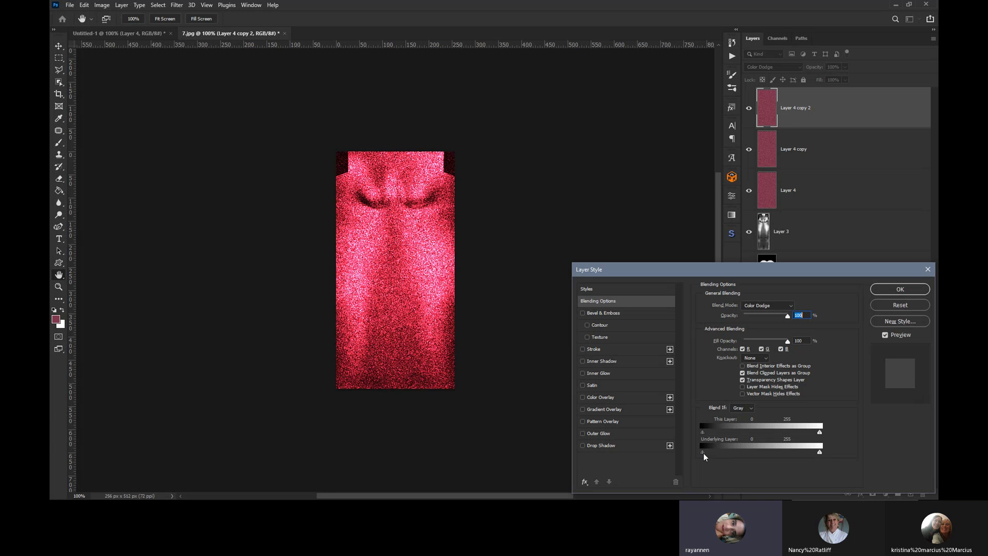
mouse_move(703, 453)
left_mouse_down()
mouse_move(749, 457)
mouse_move(702, 454)
left_mouse_up()
key("alt")
left_click_drag(706, 456, 762, 457)
key("alt")
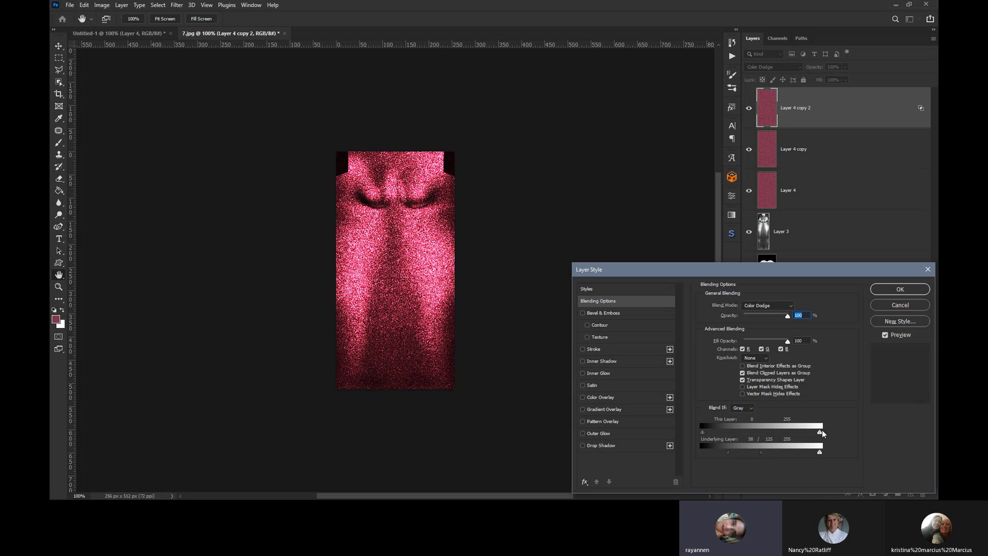
left_click_drag(822, 433, 834, 457)
left_click_drag(705, 432, 734, 436)
left_click(896, 290)
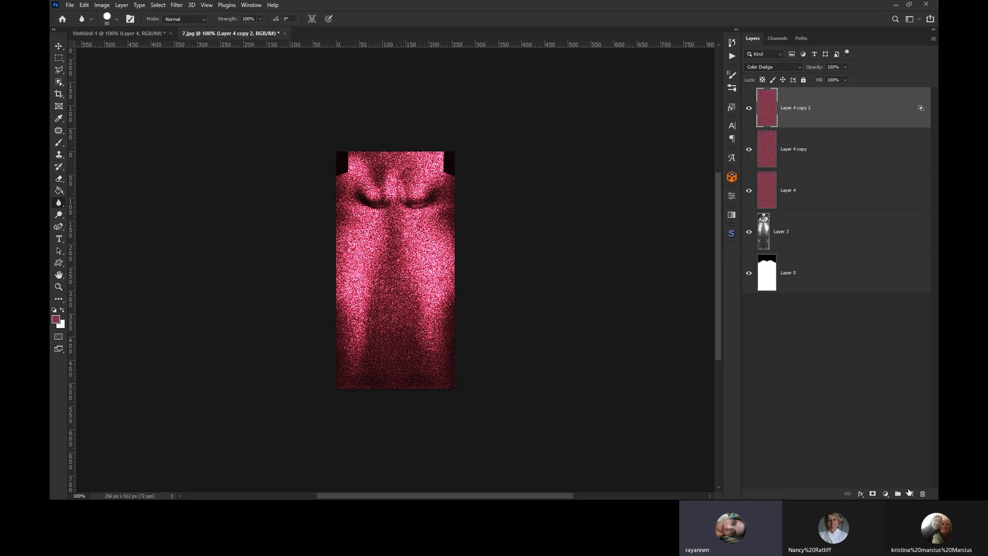
Step: Add Layer 5 filled with the maroon foreground colour and set it to Hue mode
left_click(911, 493)
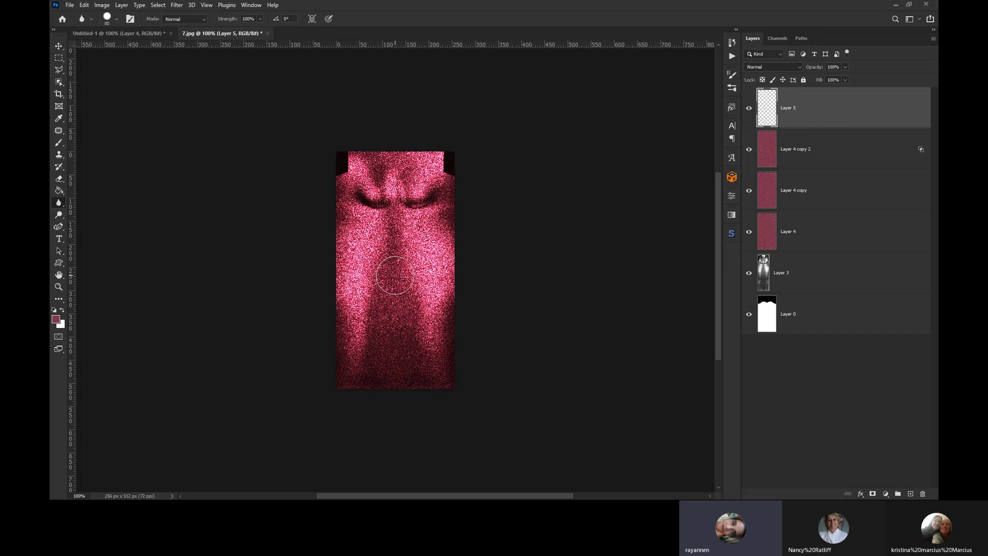
key("alt+BackSpace")
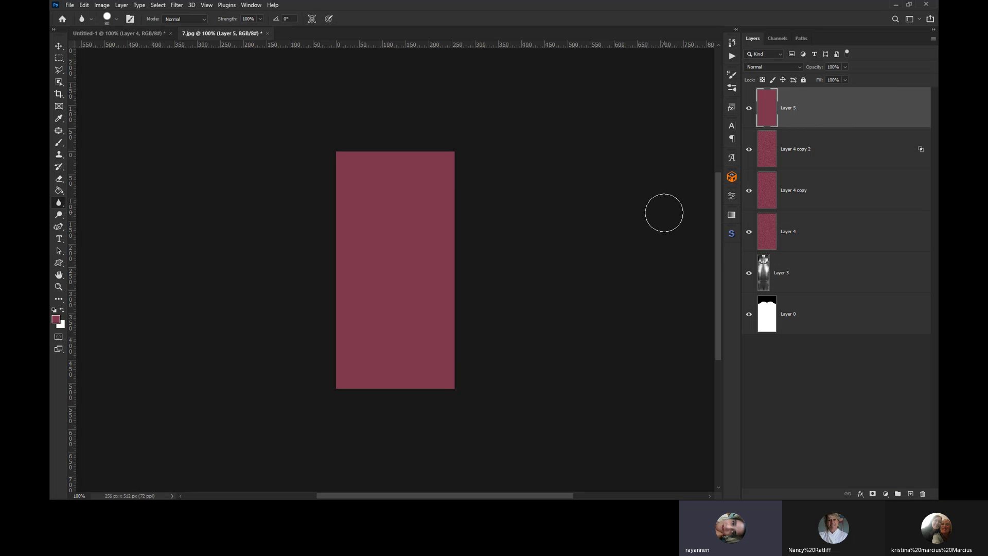
left_click(780, 67)
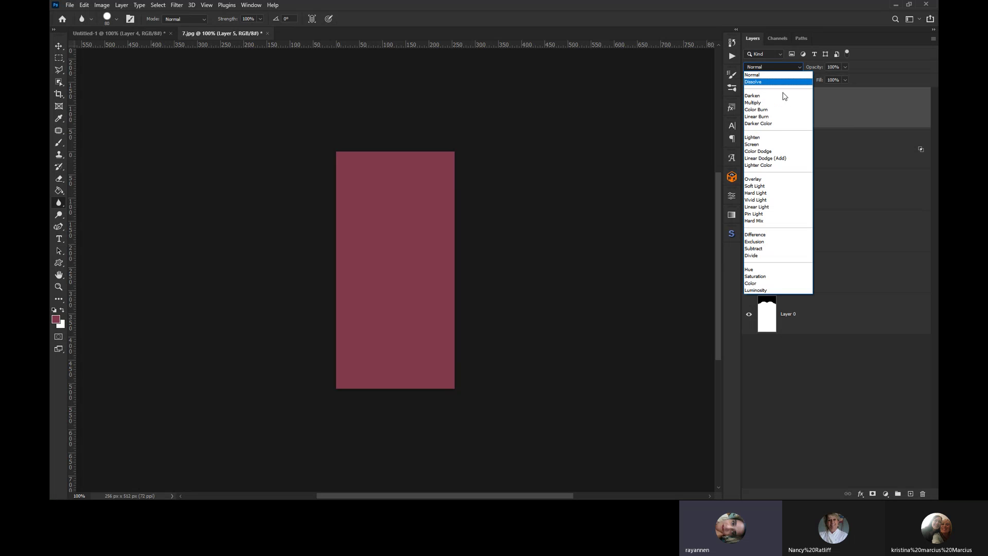
left_click(761, 273)
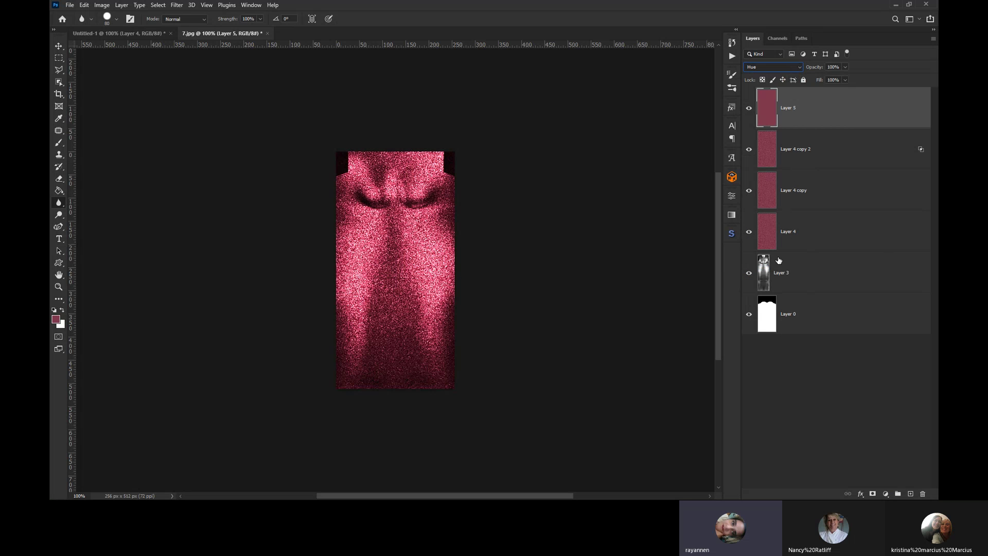
left_click(749, 108)
left_click(749, 108)
left_click(778, 68)
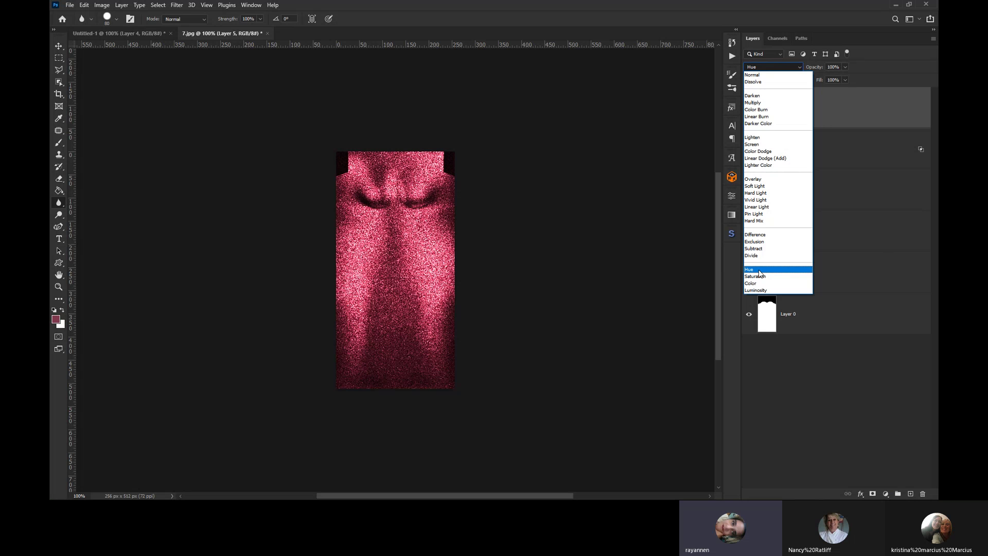
left_click(759, 270)
left_click(749, 110)
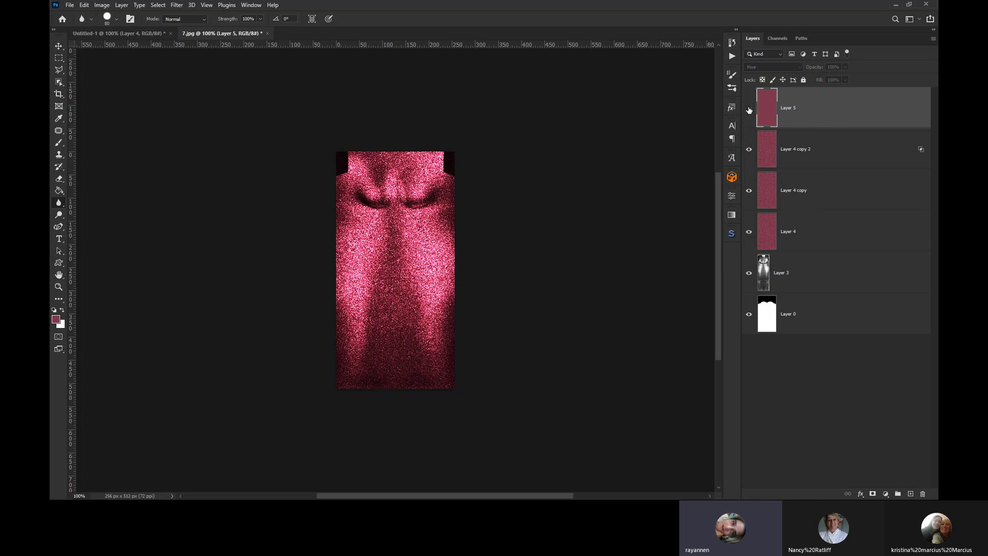
left_click(749, 110)
Step: Check Layer 3's blending options, then add a Levels adjustment above Layer 3
double_click(824, 272)
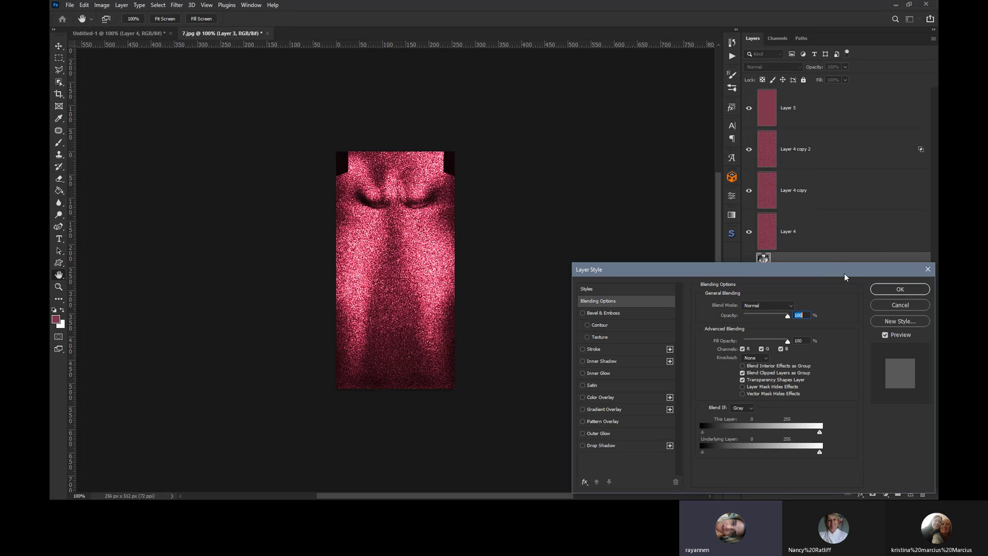
left_click(912, 305)
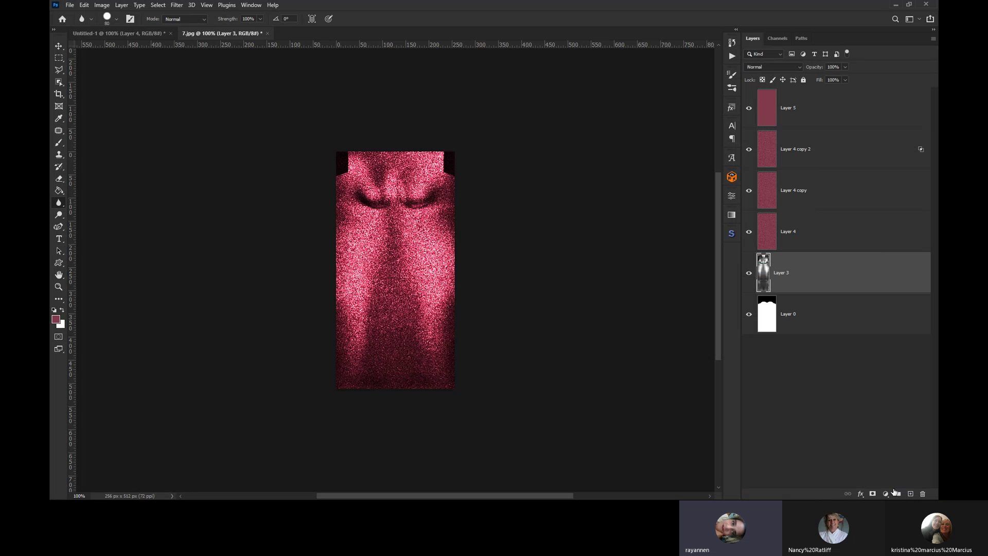
left_click(886, 494)
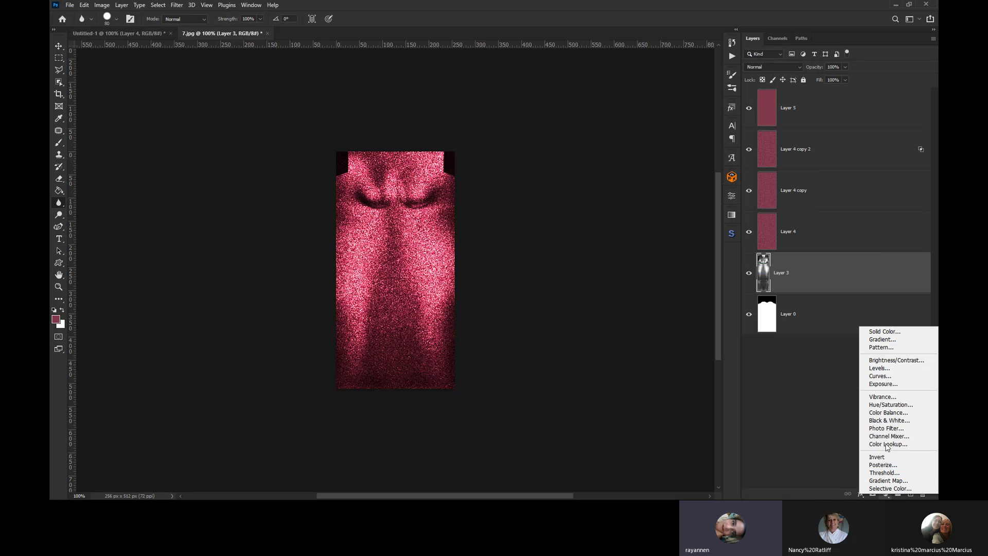
left_click(882, 368)
Step: Try white input 211 and output black 54 in Levels 1, then delete that layer
mouse_move(661, 292)
left_mouse_down()
mouse_move(671, 293)
mouse_move(657, 292)
left_mouse_up()
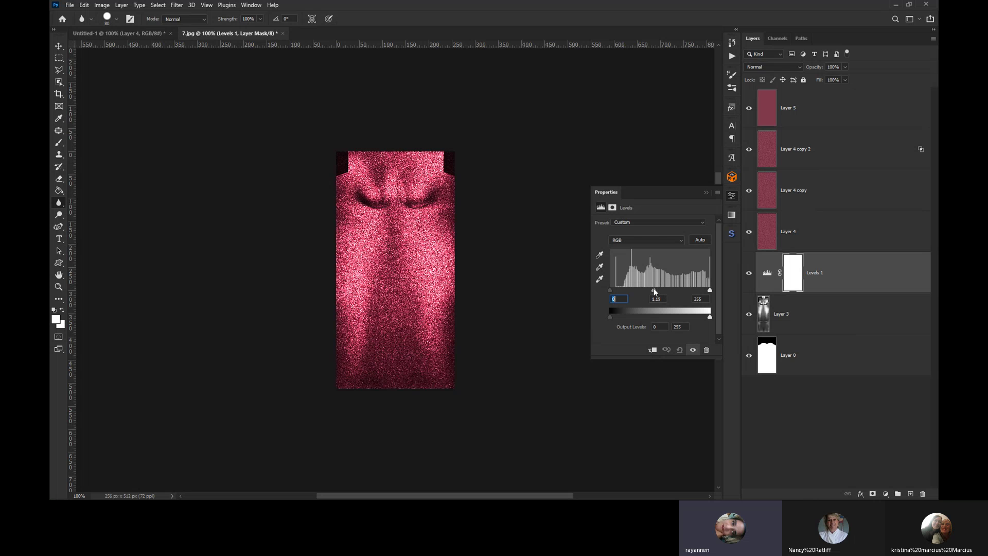
key("ctrl+z")
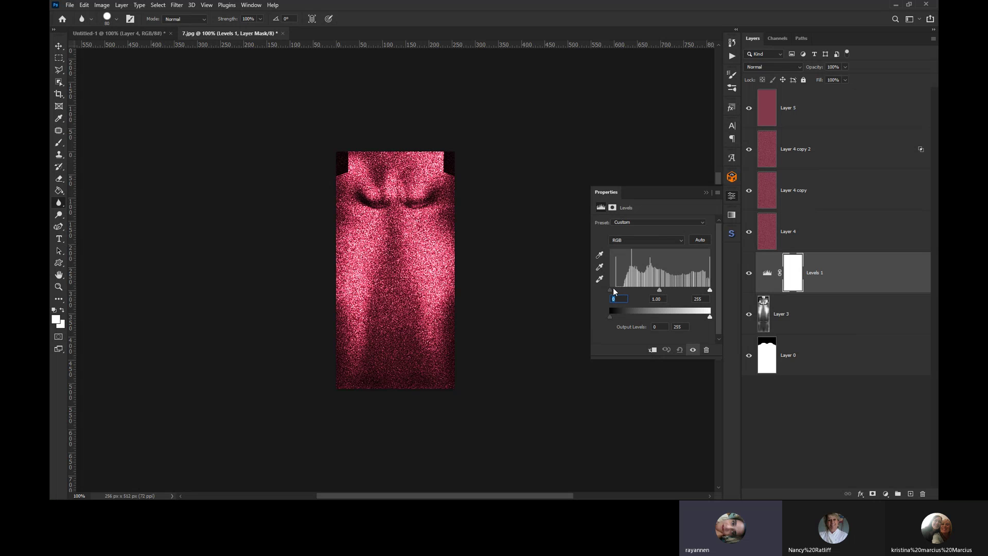
mouse_move(711, 290)
left_mouse_down()
mouse_move(693, 292)
mouse_move(728, 294)
left_mouse_up()
left_click_drag(616, 321, 632, 320)
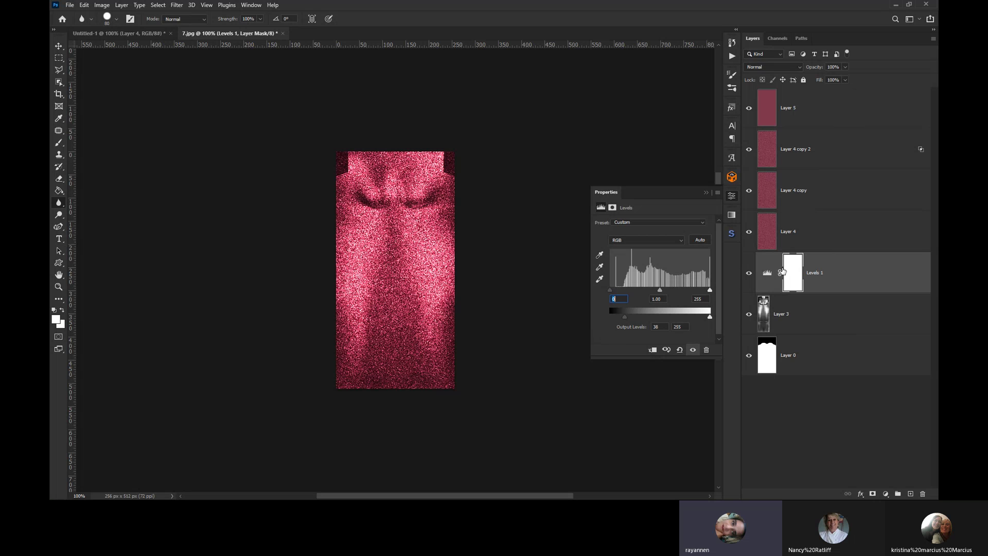
key("Delete")
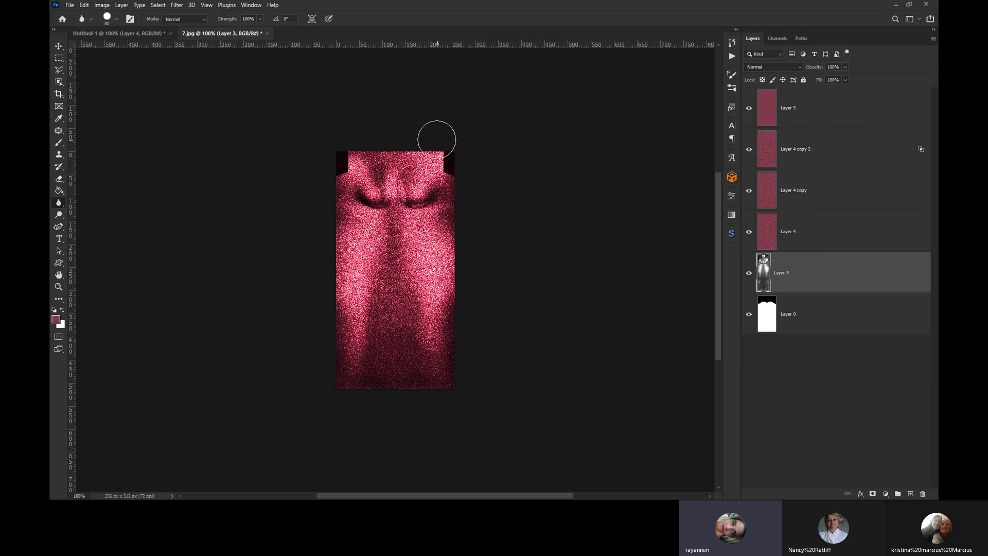
Step: Select the Highlights colour range with fuzziness 0 and range narrowed to 215
left_click(157, 6)
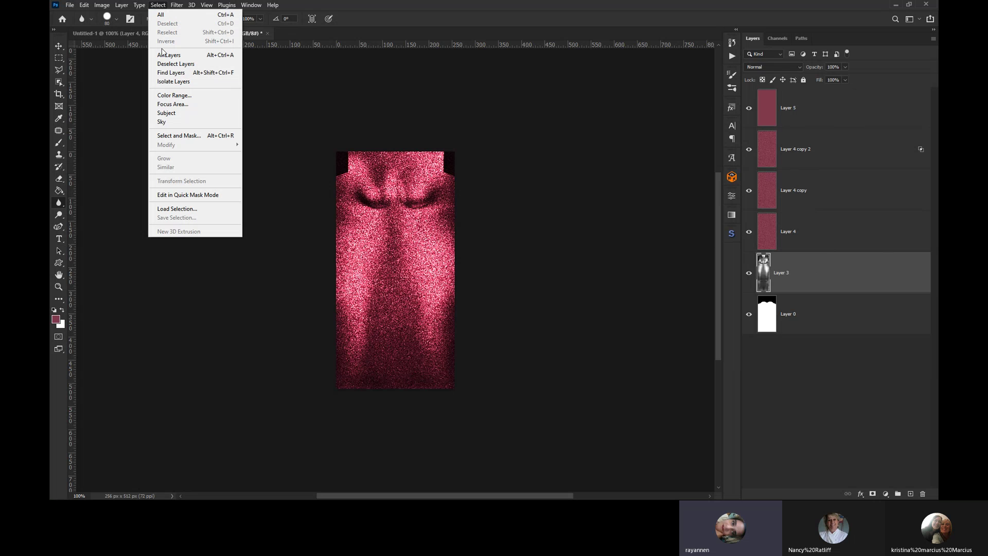
left_click(174, 95)
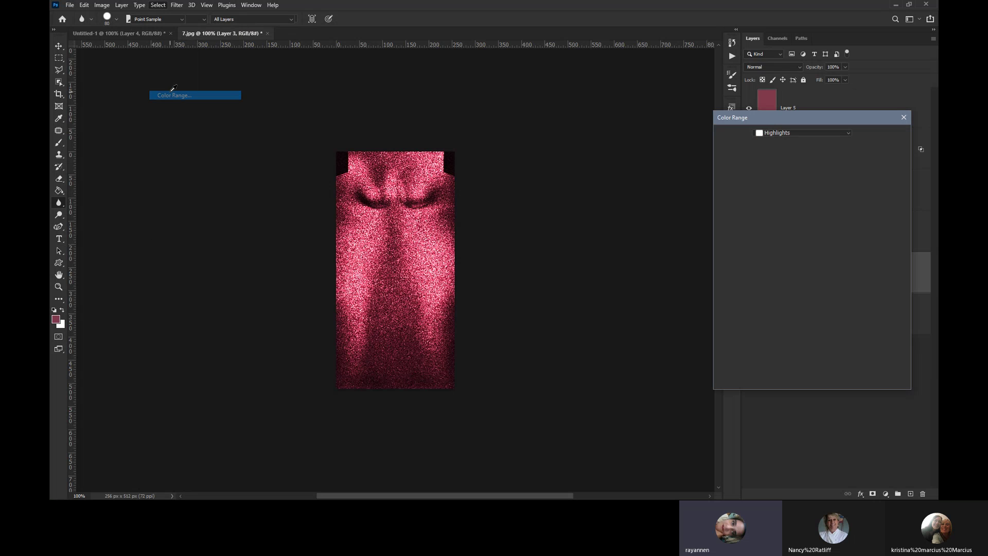
left_click(824, 134)
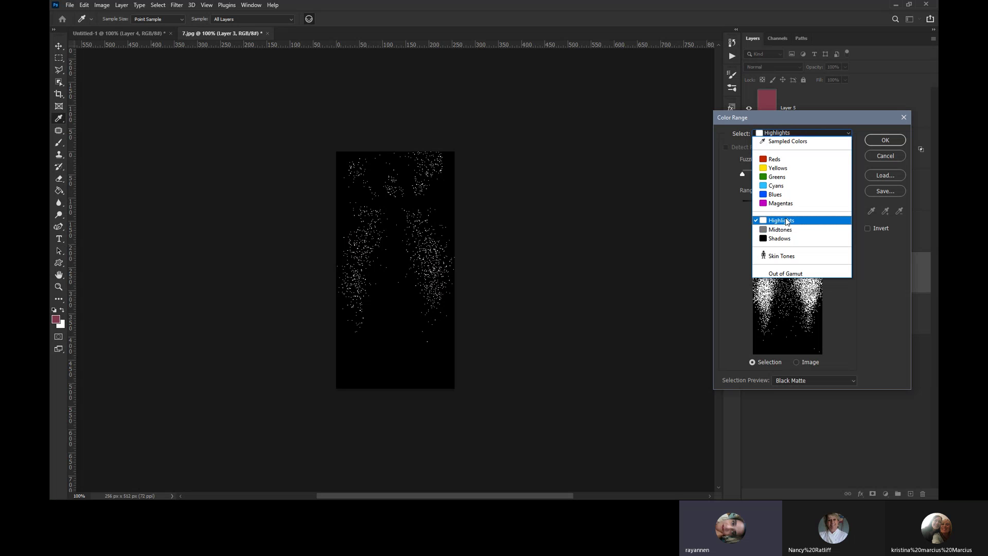
left_click(786, 221)
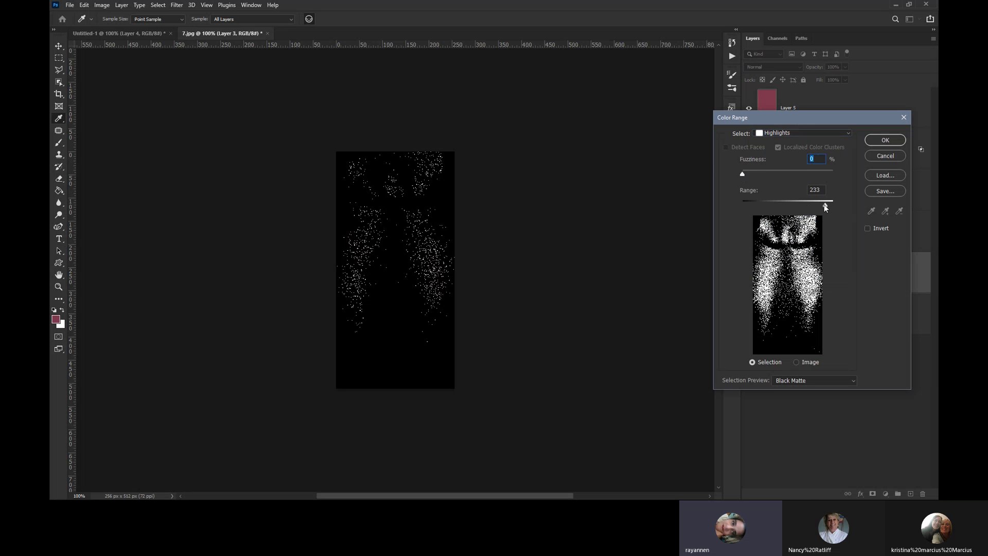
left_click_drag(820, 205, 820, 204)
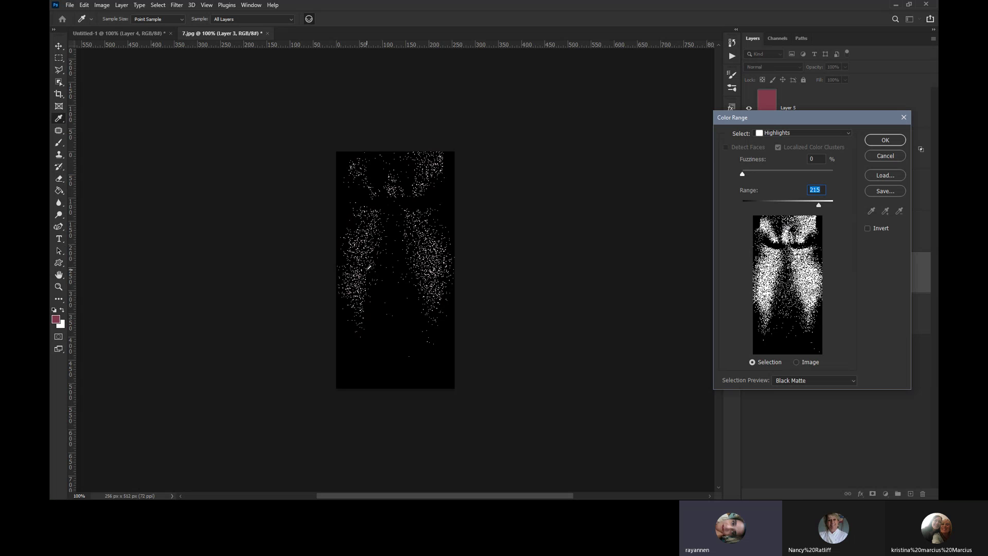
left_click(886, 140)
key("r")
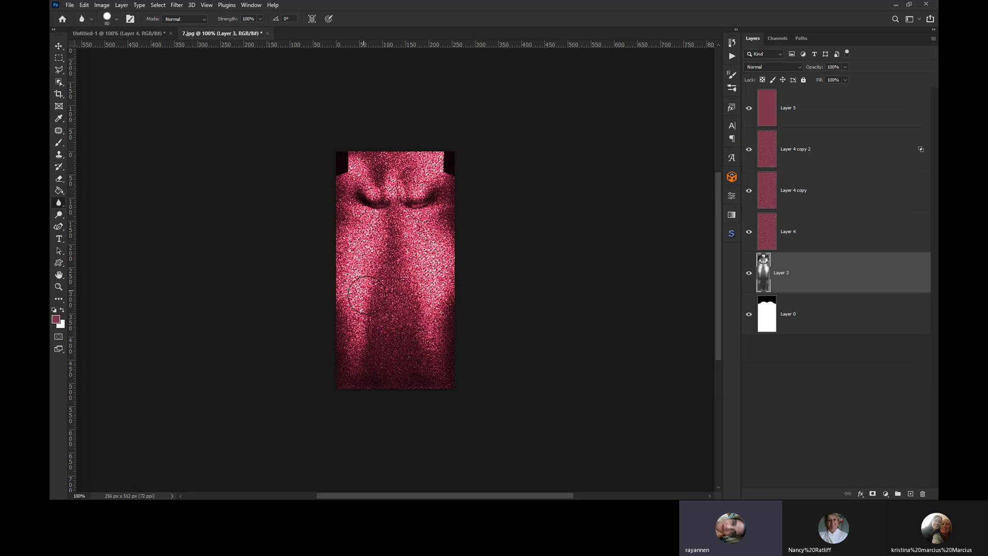
Step: Add a blank layer above Layer 5 and make white the foreground colour
left_click(840, 107)
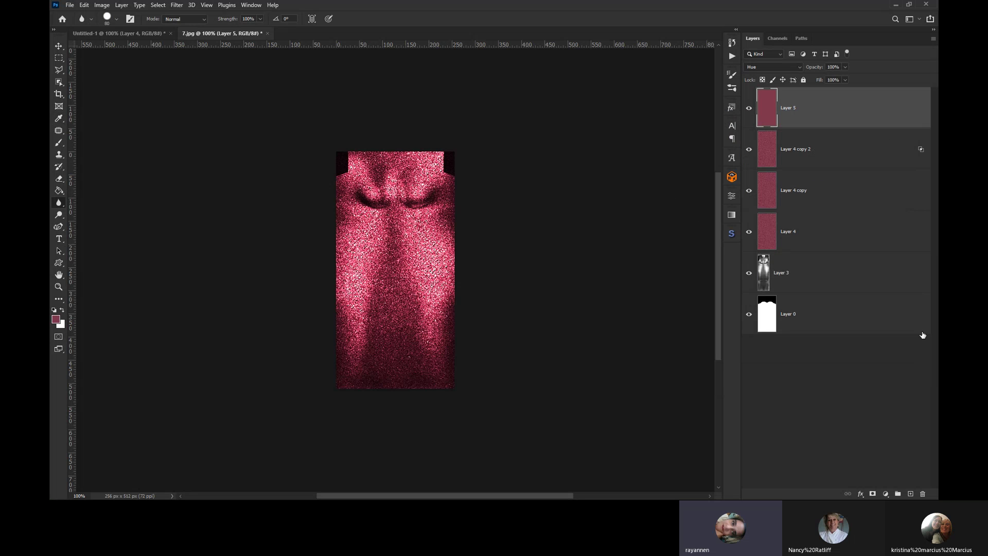
left_click(909, 494)
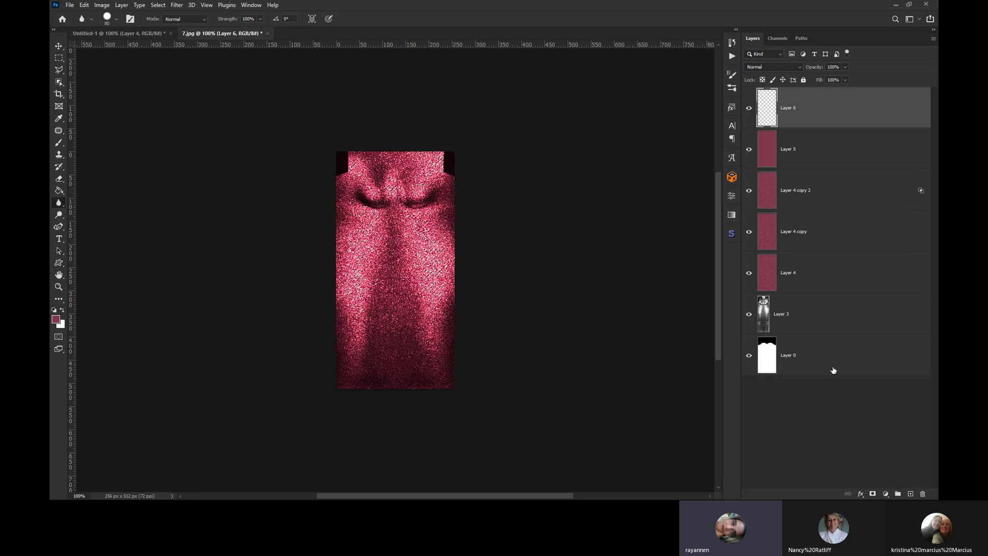
key("d")
key("x")
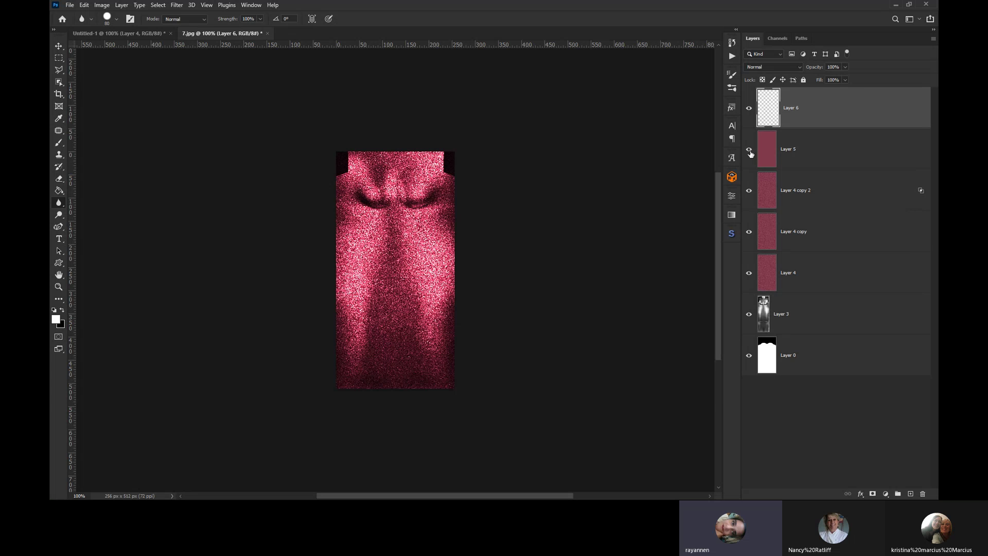
Step: Export the texture for web as a2.jpg and return to the IMVU editor
key("ctrl+alt+shift+s")
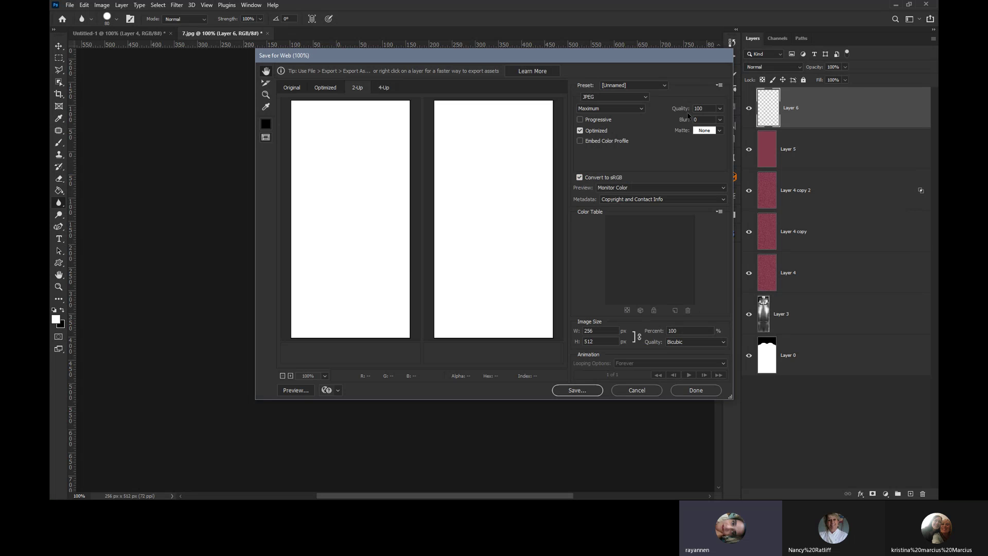
left_click(577, 390)
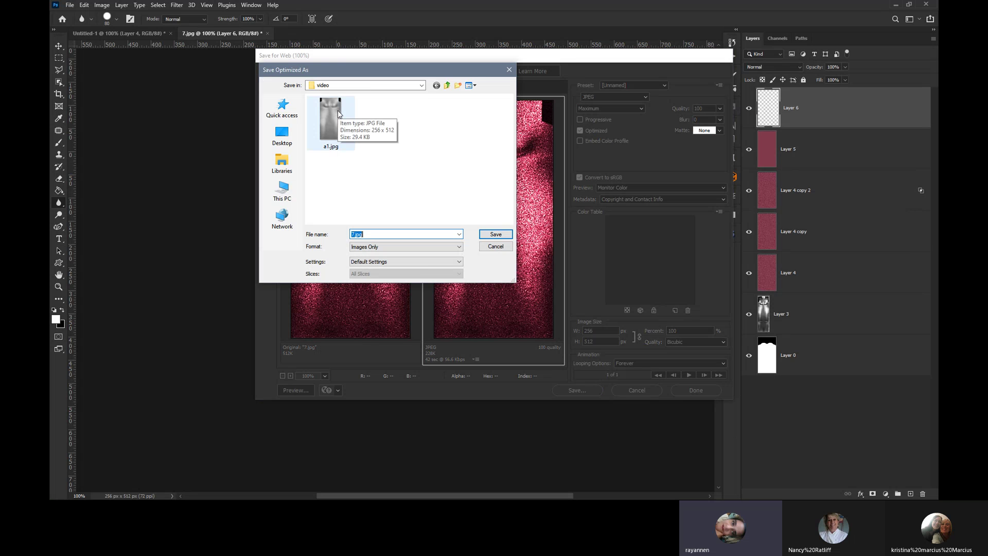
type("a2")
key("Return")
left_click(896, 4)
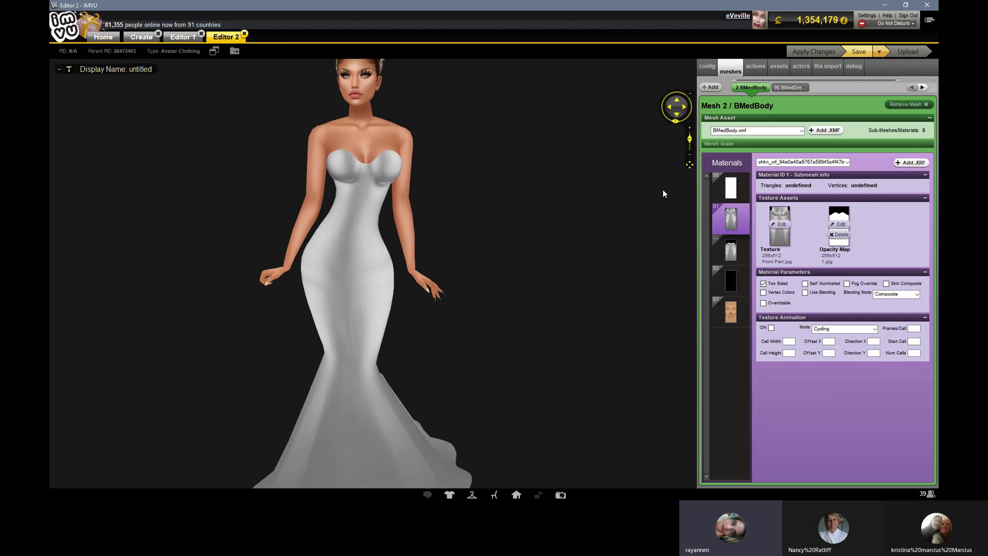
Step: Load a2.jpg as the gown texture, apply the changes, and zoom and rotate to inspect it
left_click(780, 225)
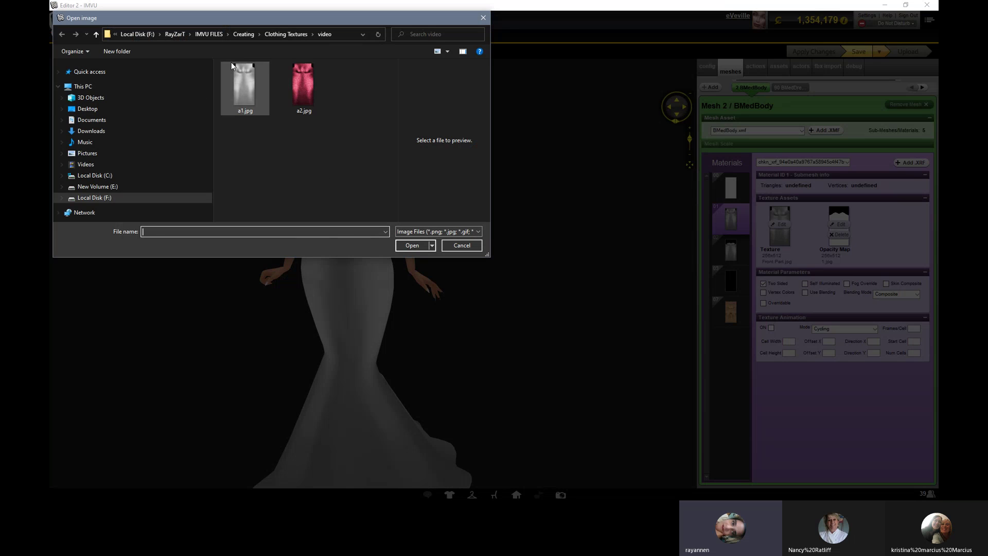
double_click(303, 85)
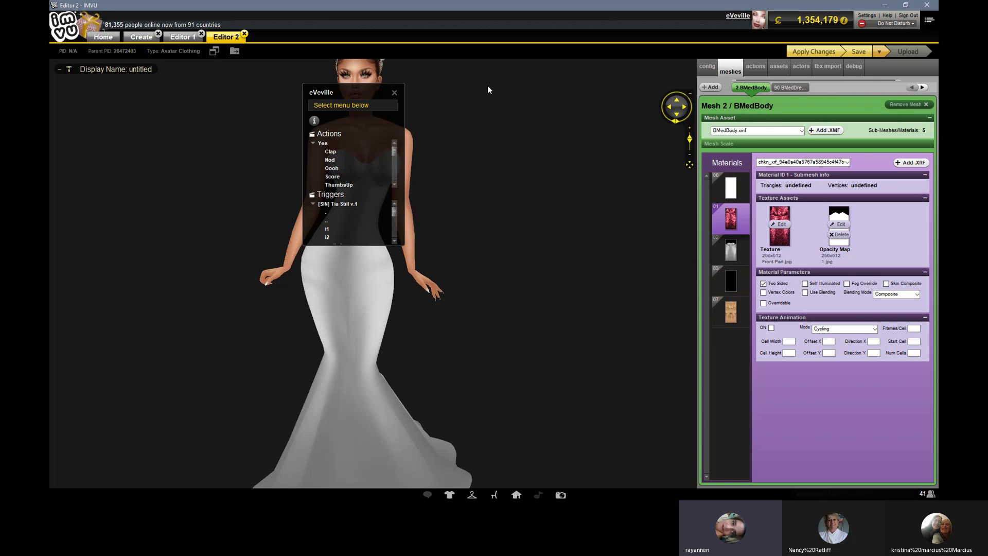
left_click(394, 92)
left_click(824, 53)
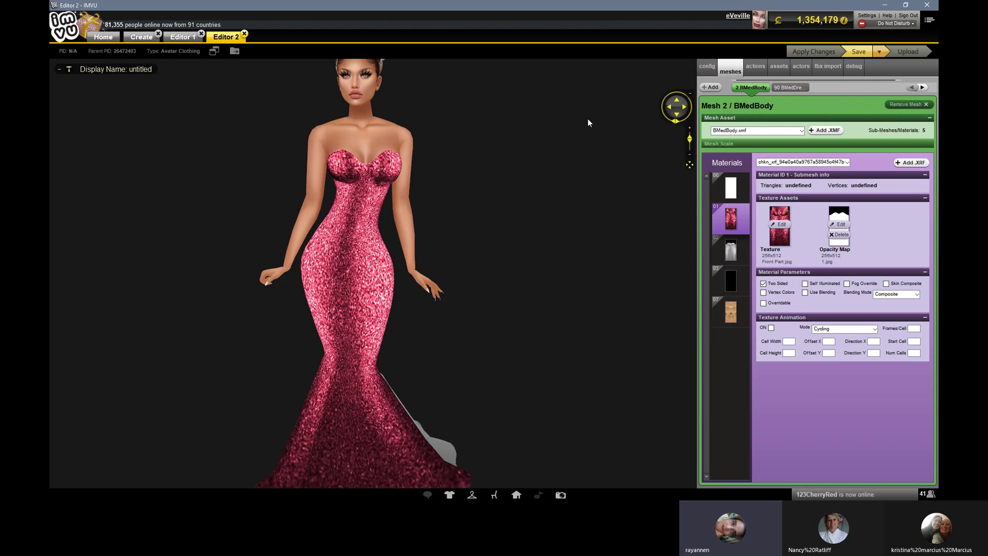
scroll(588, 119, "down", 2)
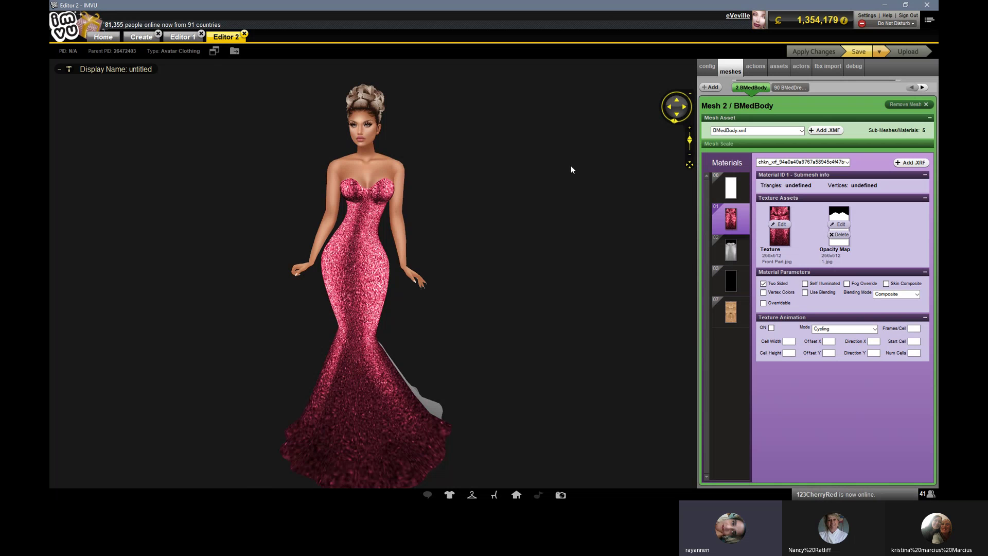
scroll(576, 163, "up", 4)
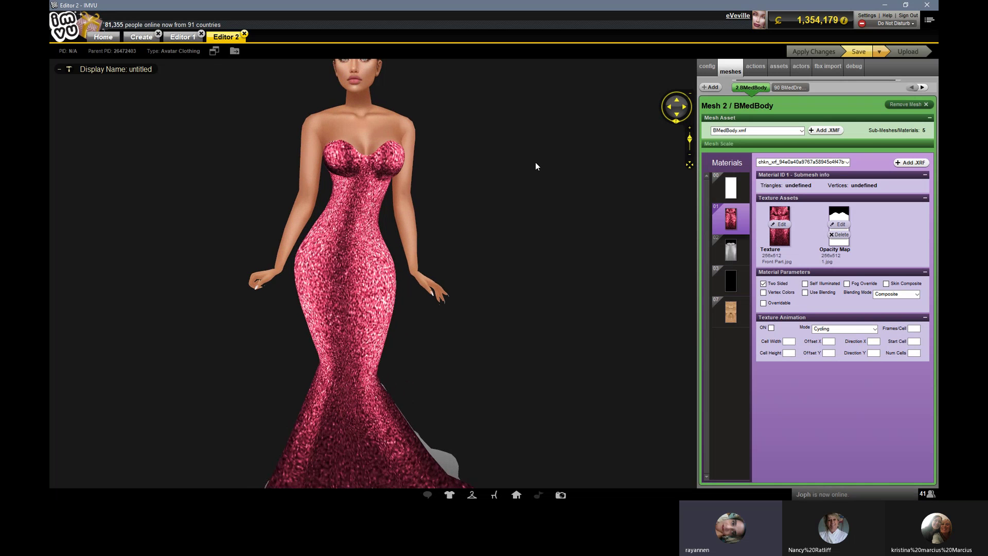
left_click_drag(534, 162, 549, 166)
scroll(548, 162, "down", 2)
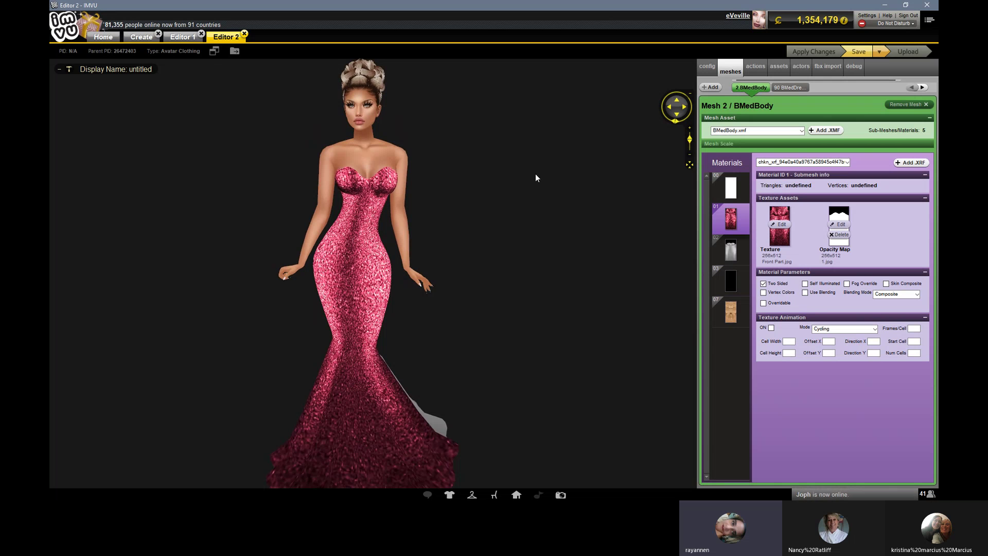
scroll(525, 181, "up", 2)
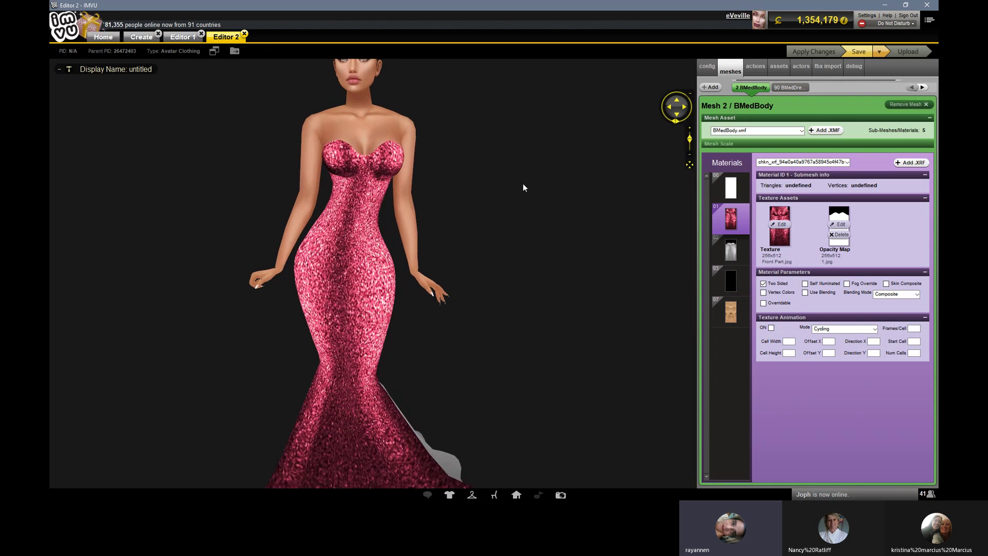